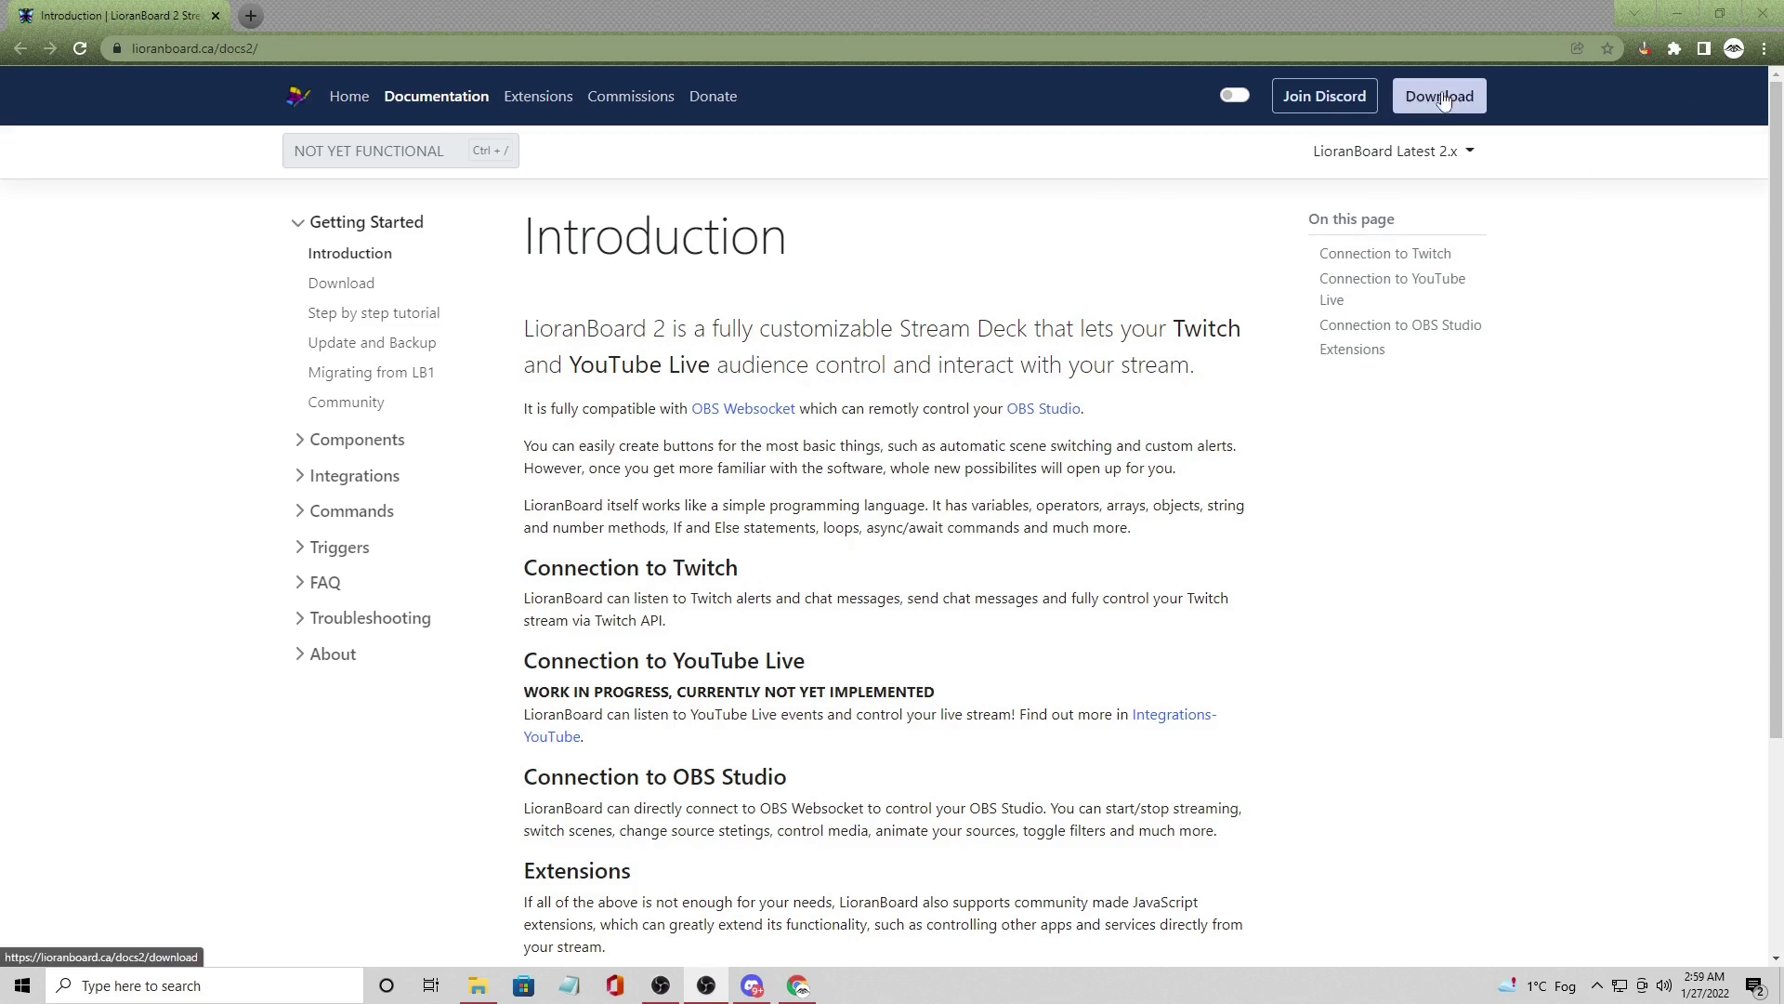
Extract all files from x64.zip in Downloads into D:\lboard2.0.
click(478, 986)
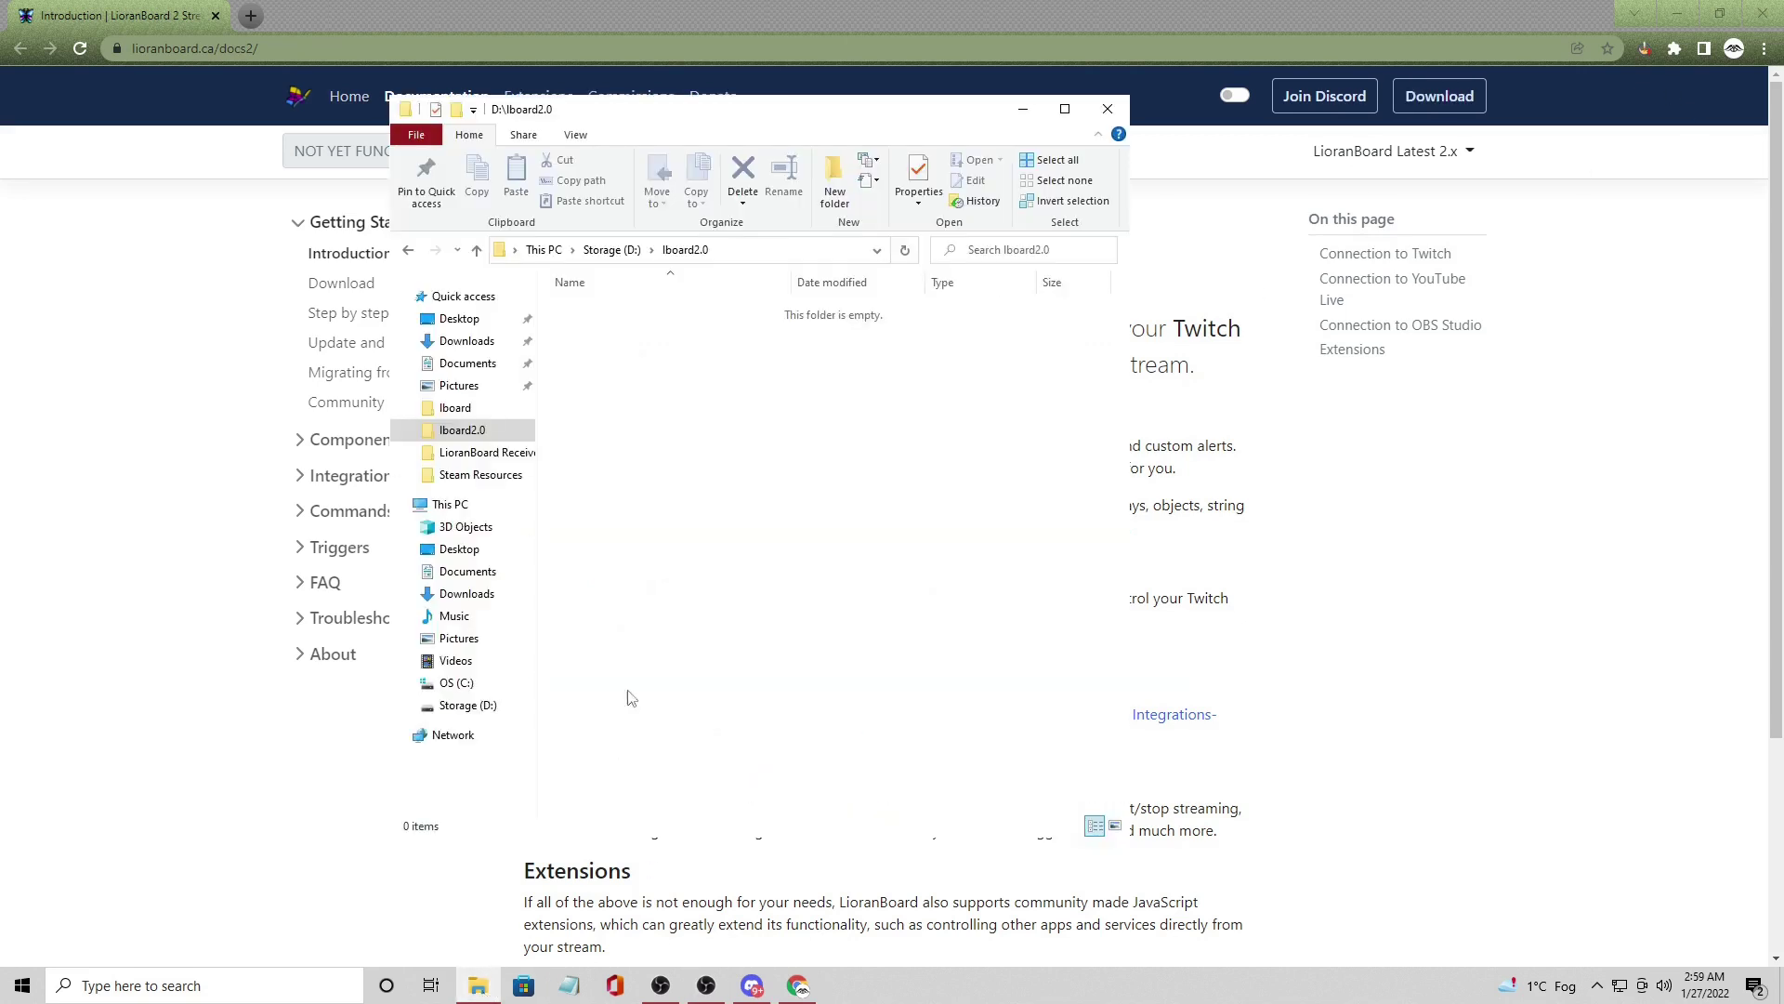
click(464, 341)
double_click(579, 311)
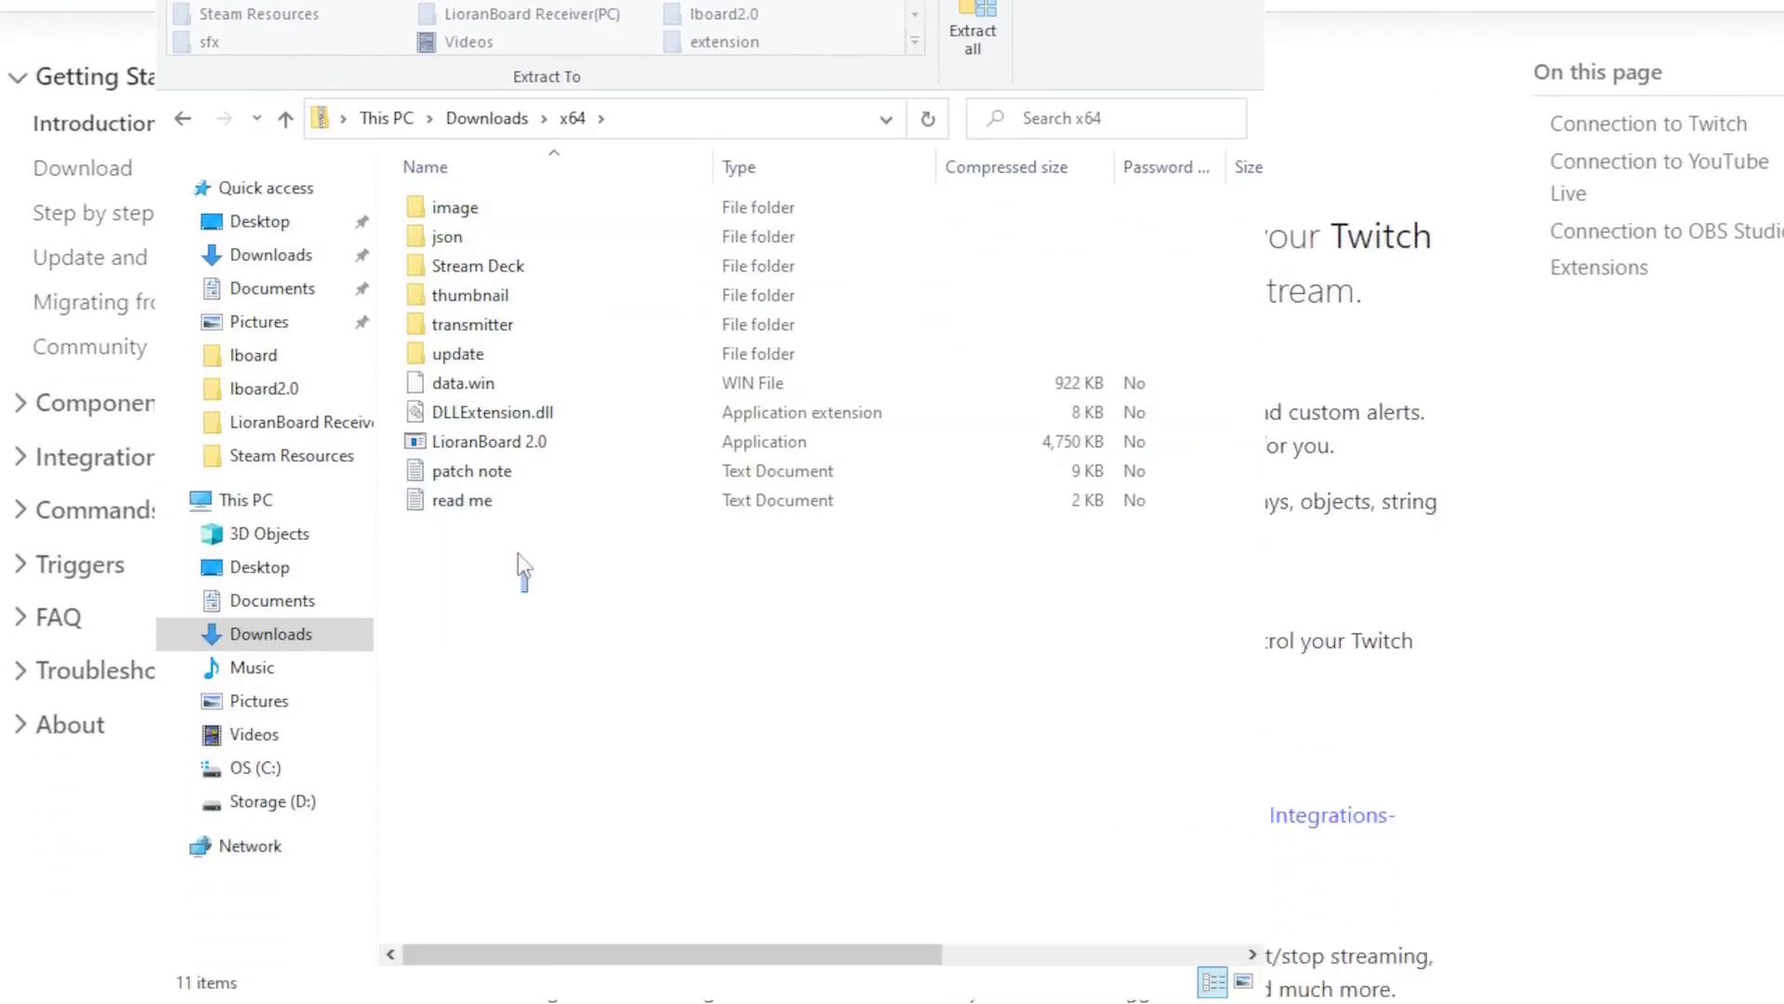
drag(528, 812, 448, 424)
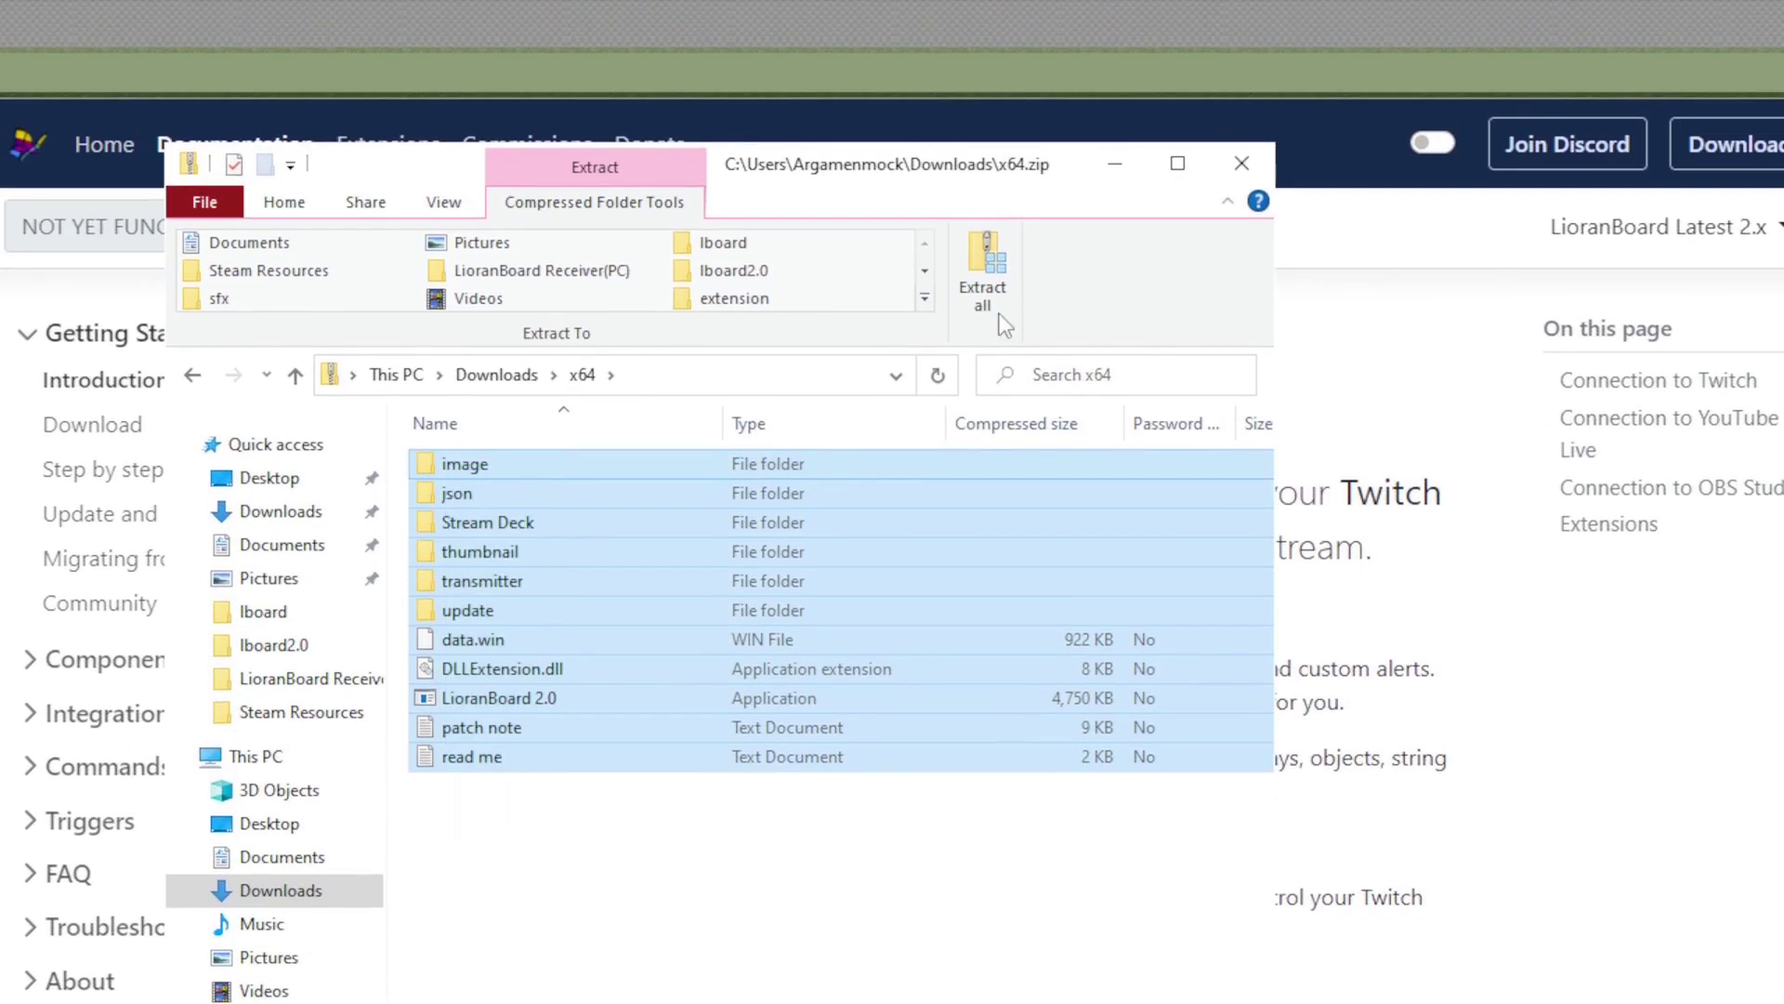
click(994, 283)
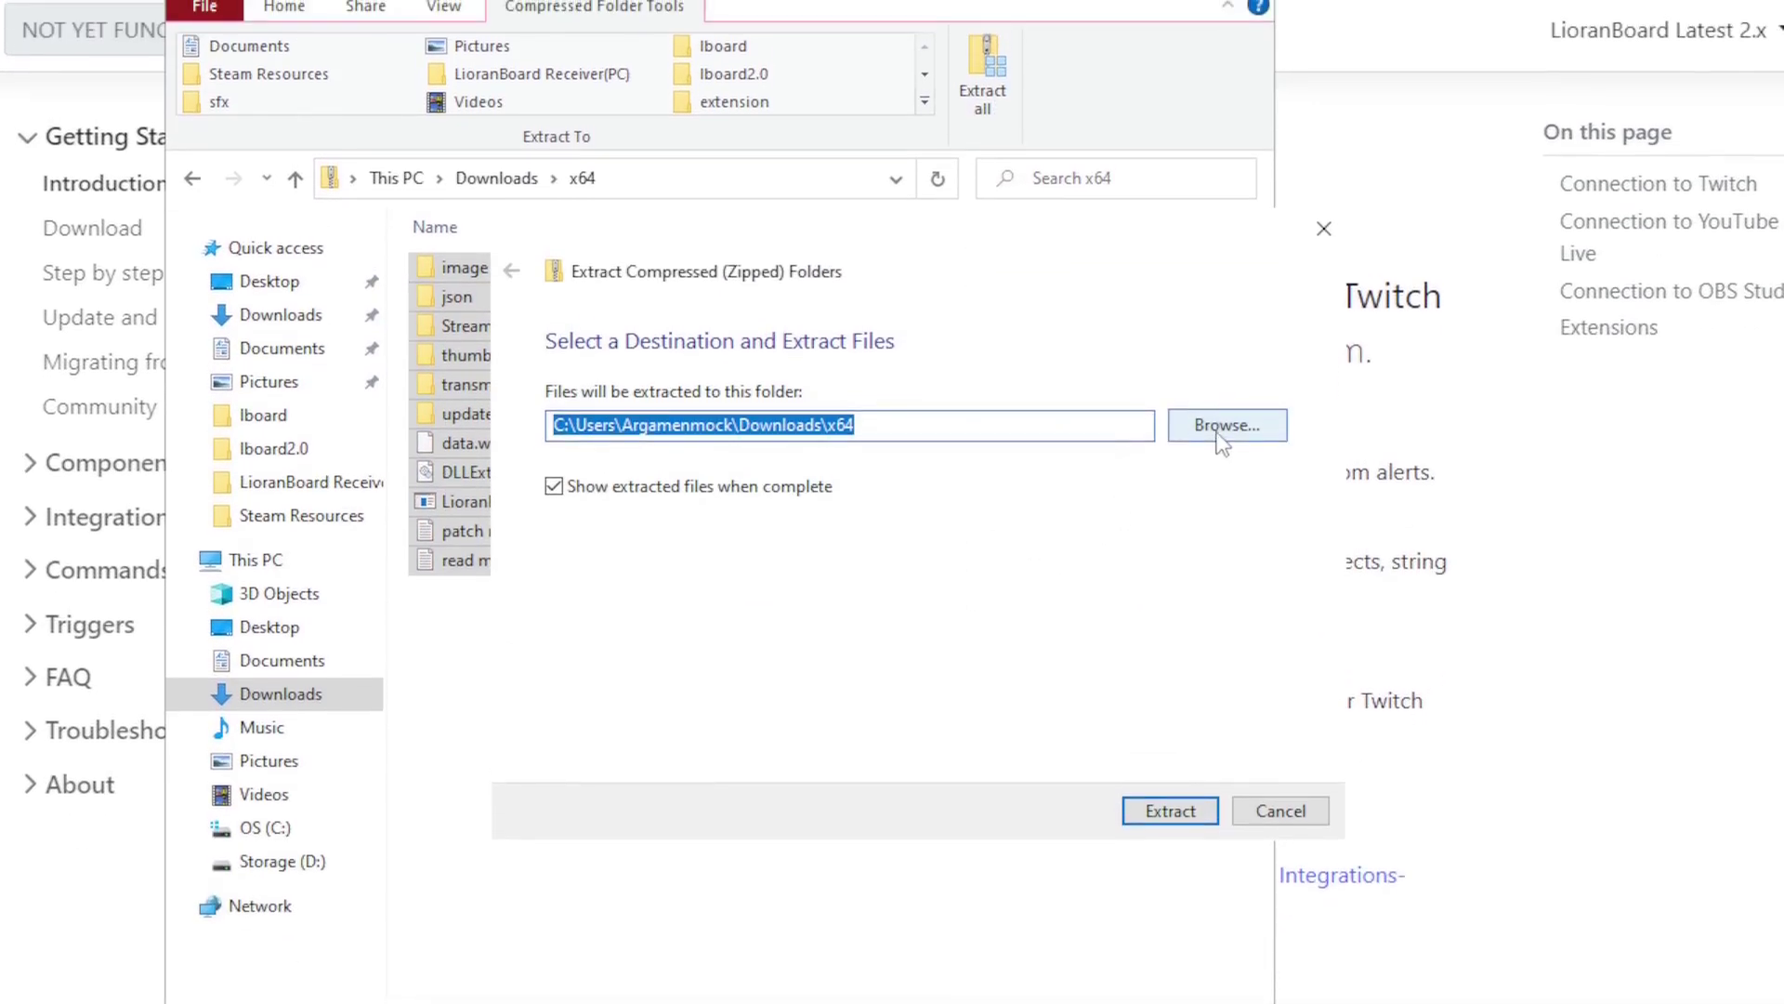
click(1219, 420)
click(630, 451)
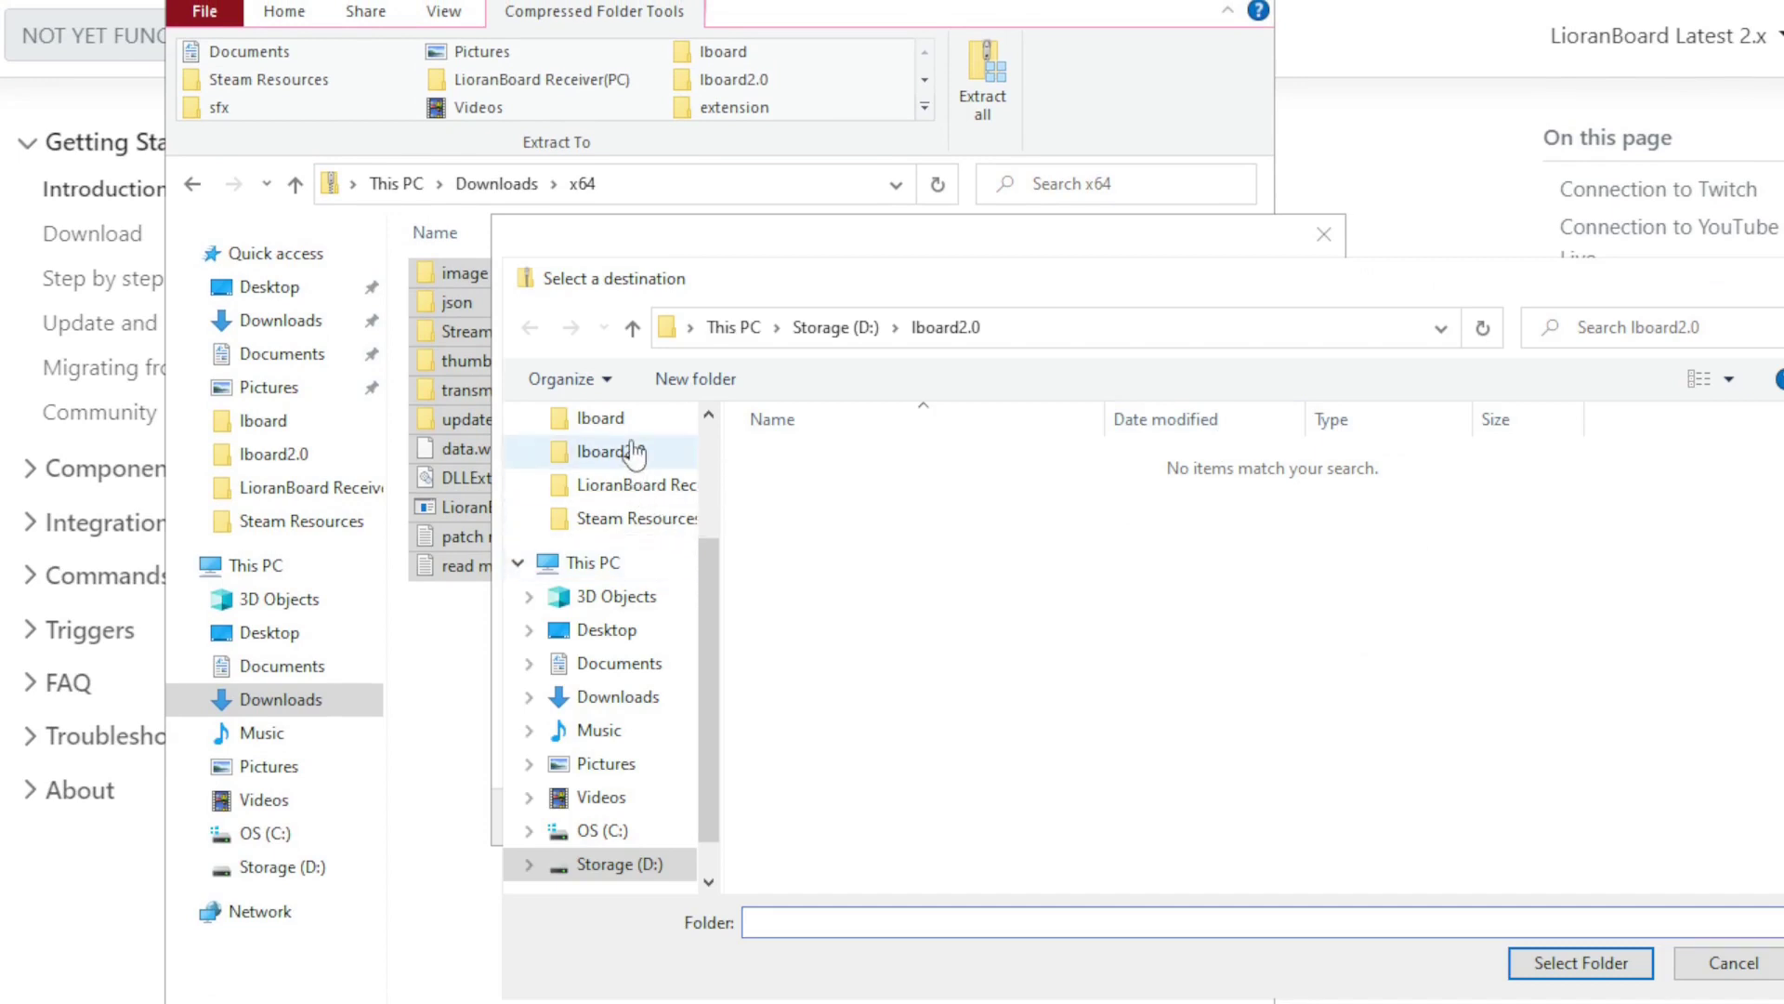
click(1468, 652)
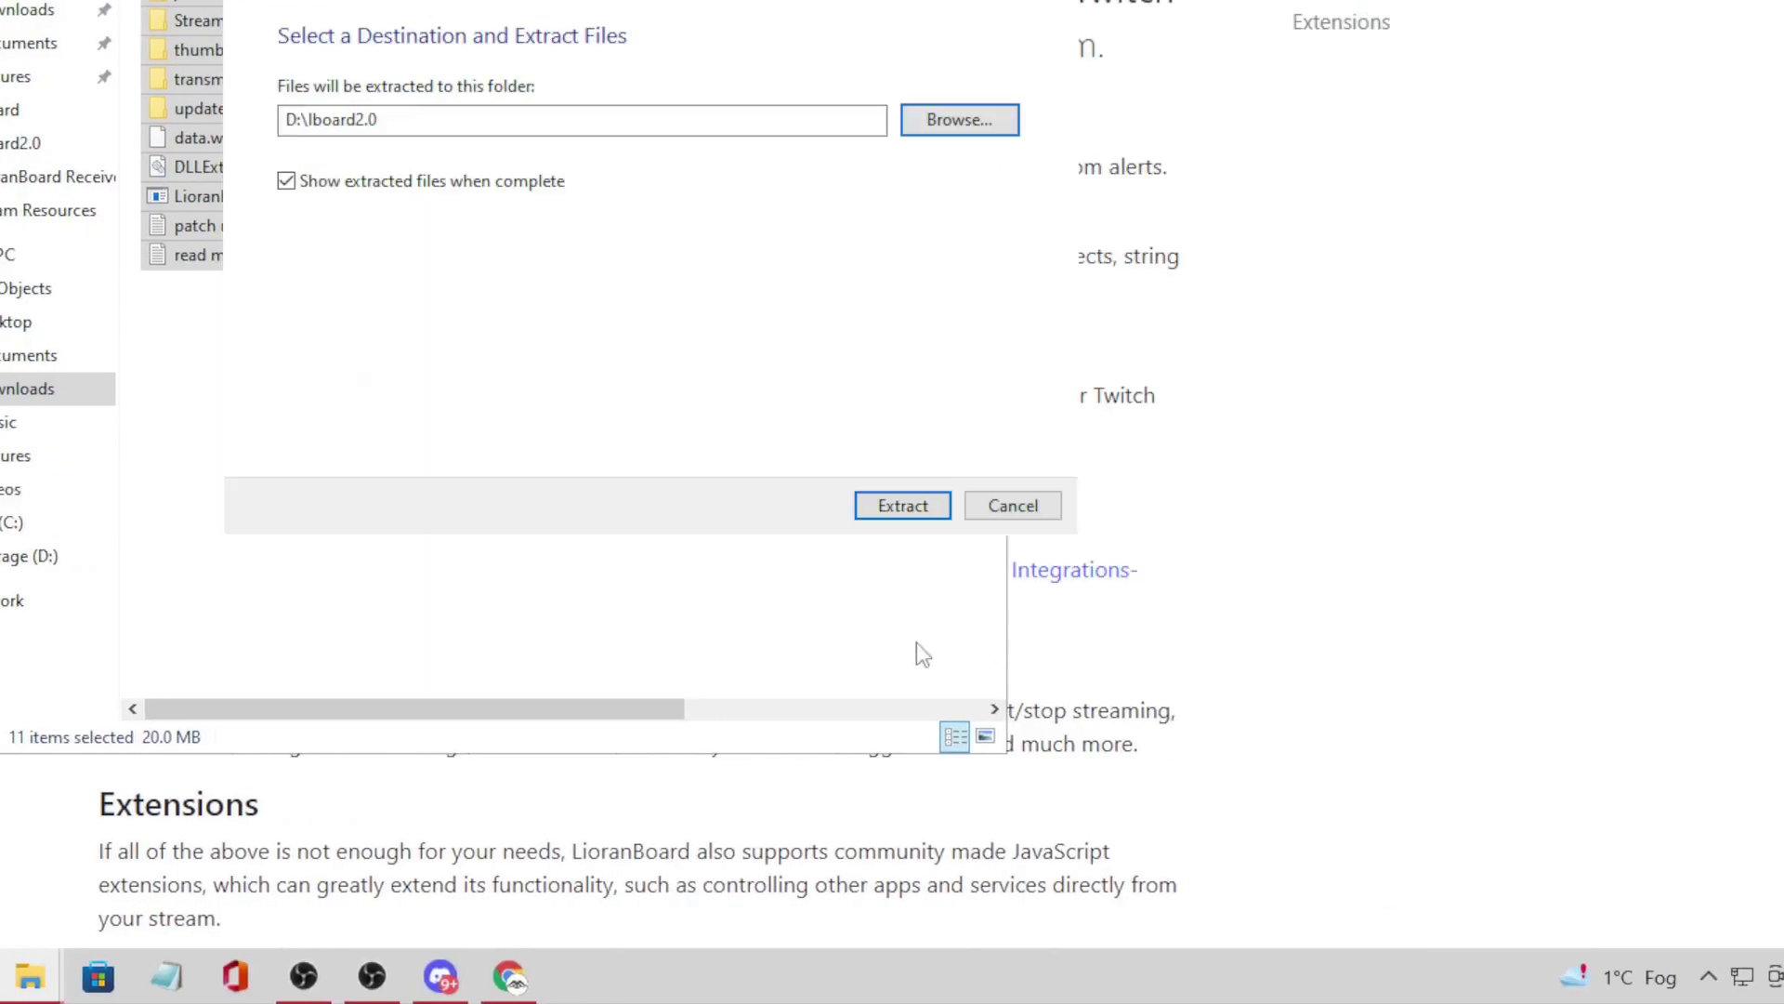
click(909, 508)
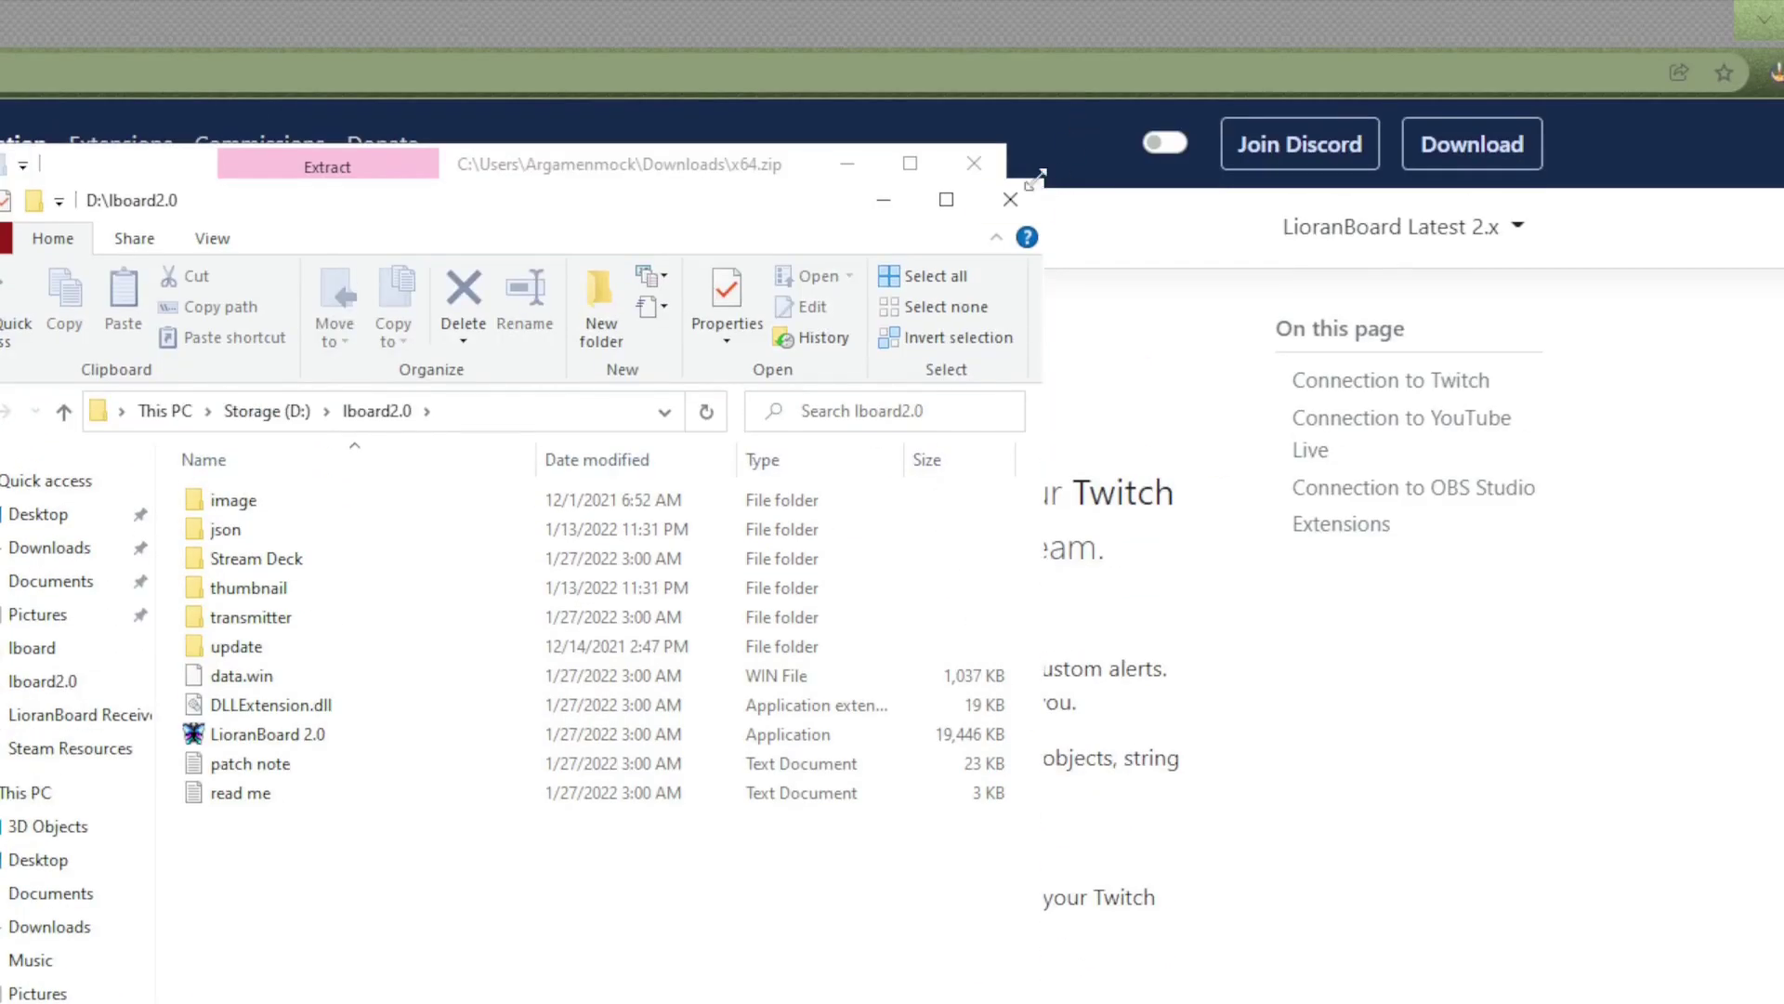
Launch LioranBoard 2.0.exe from the D:\lboard2.0 folder.
click(1018, 181)
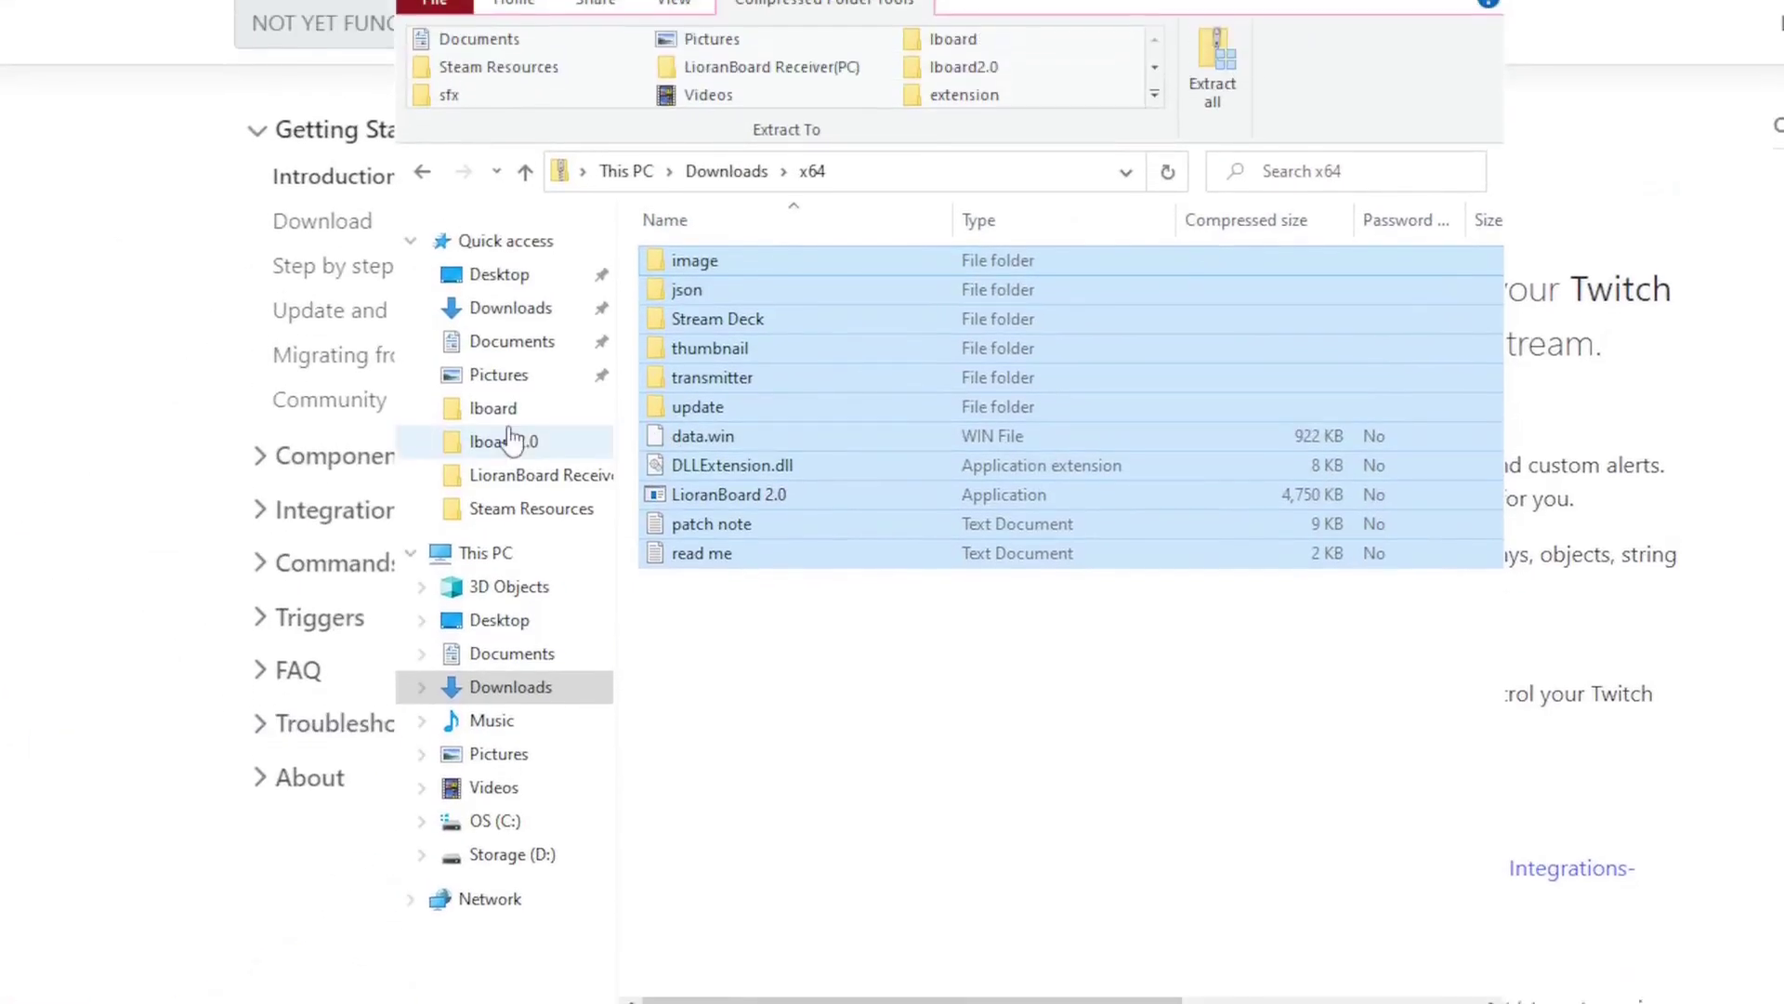
click(14, 645)
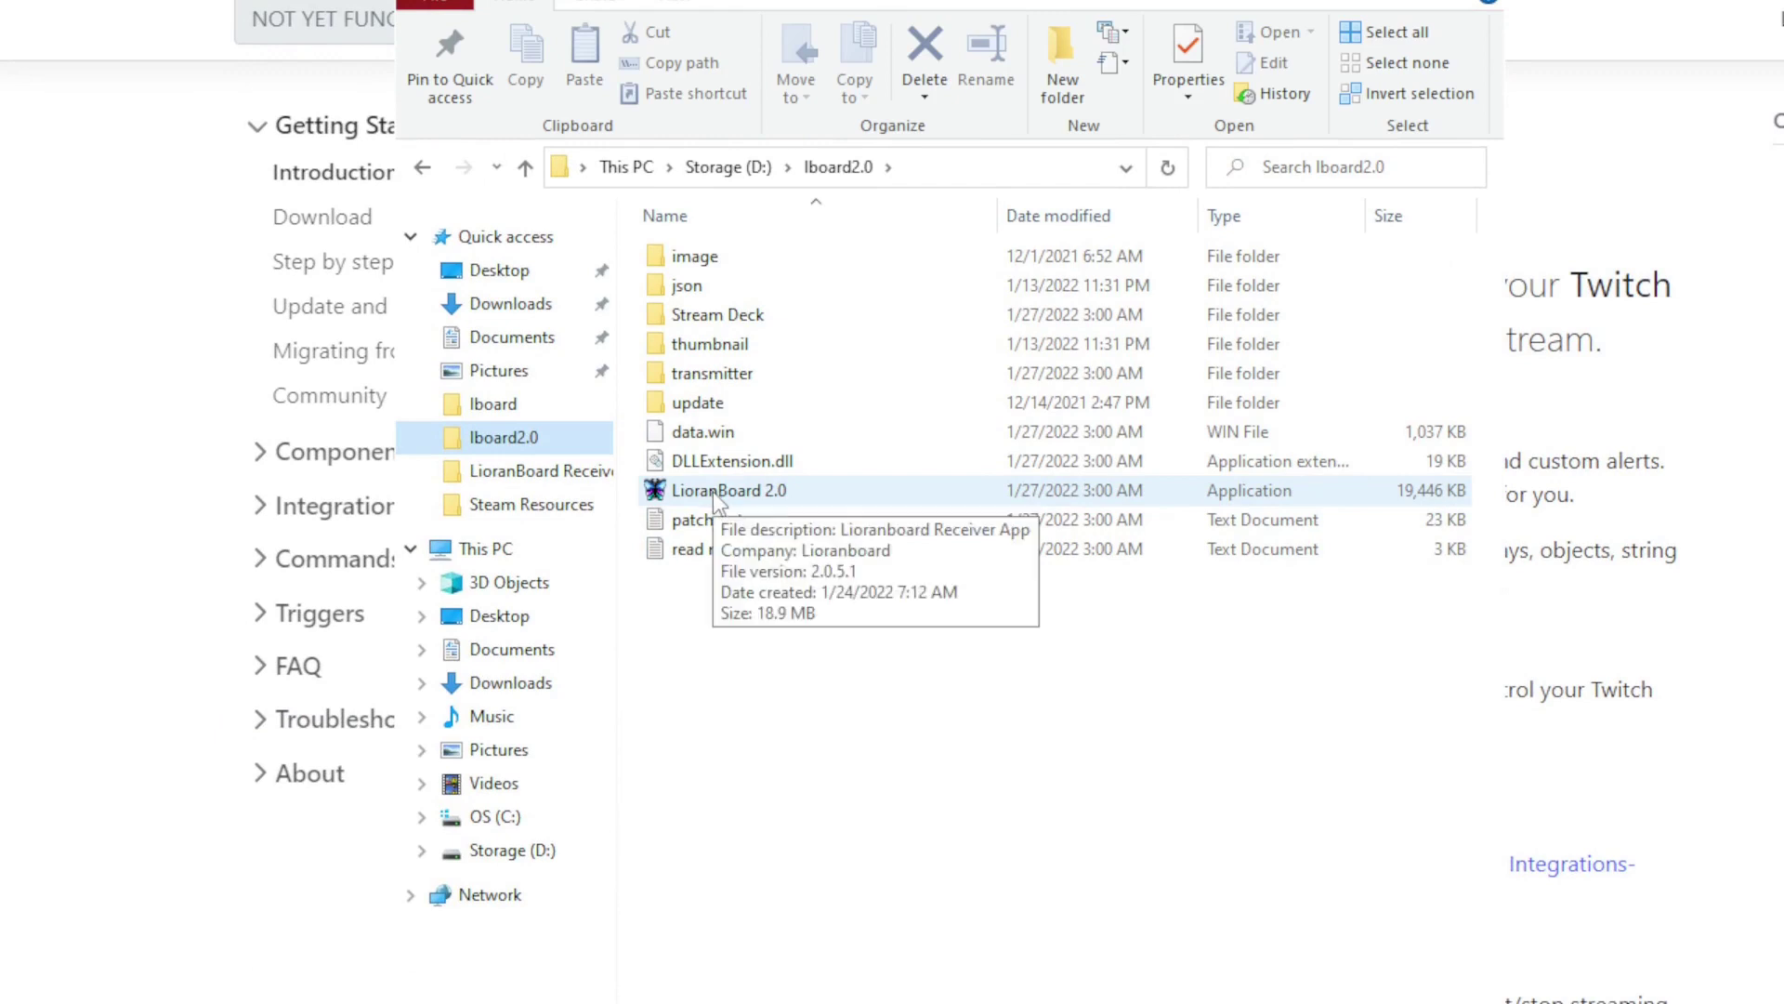
double_click(712, 493)
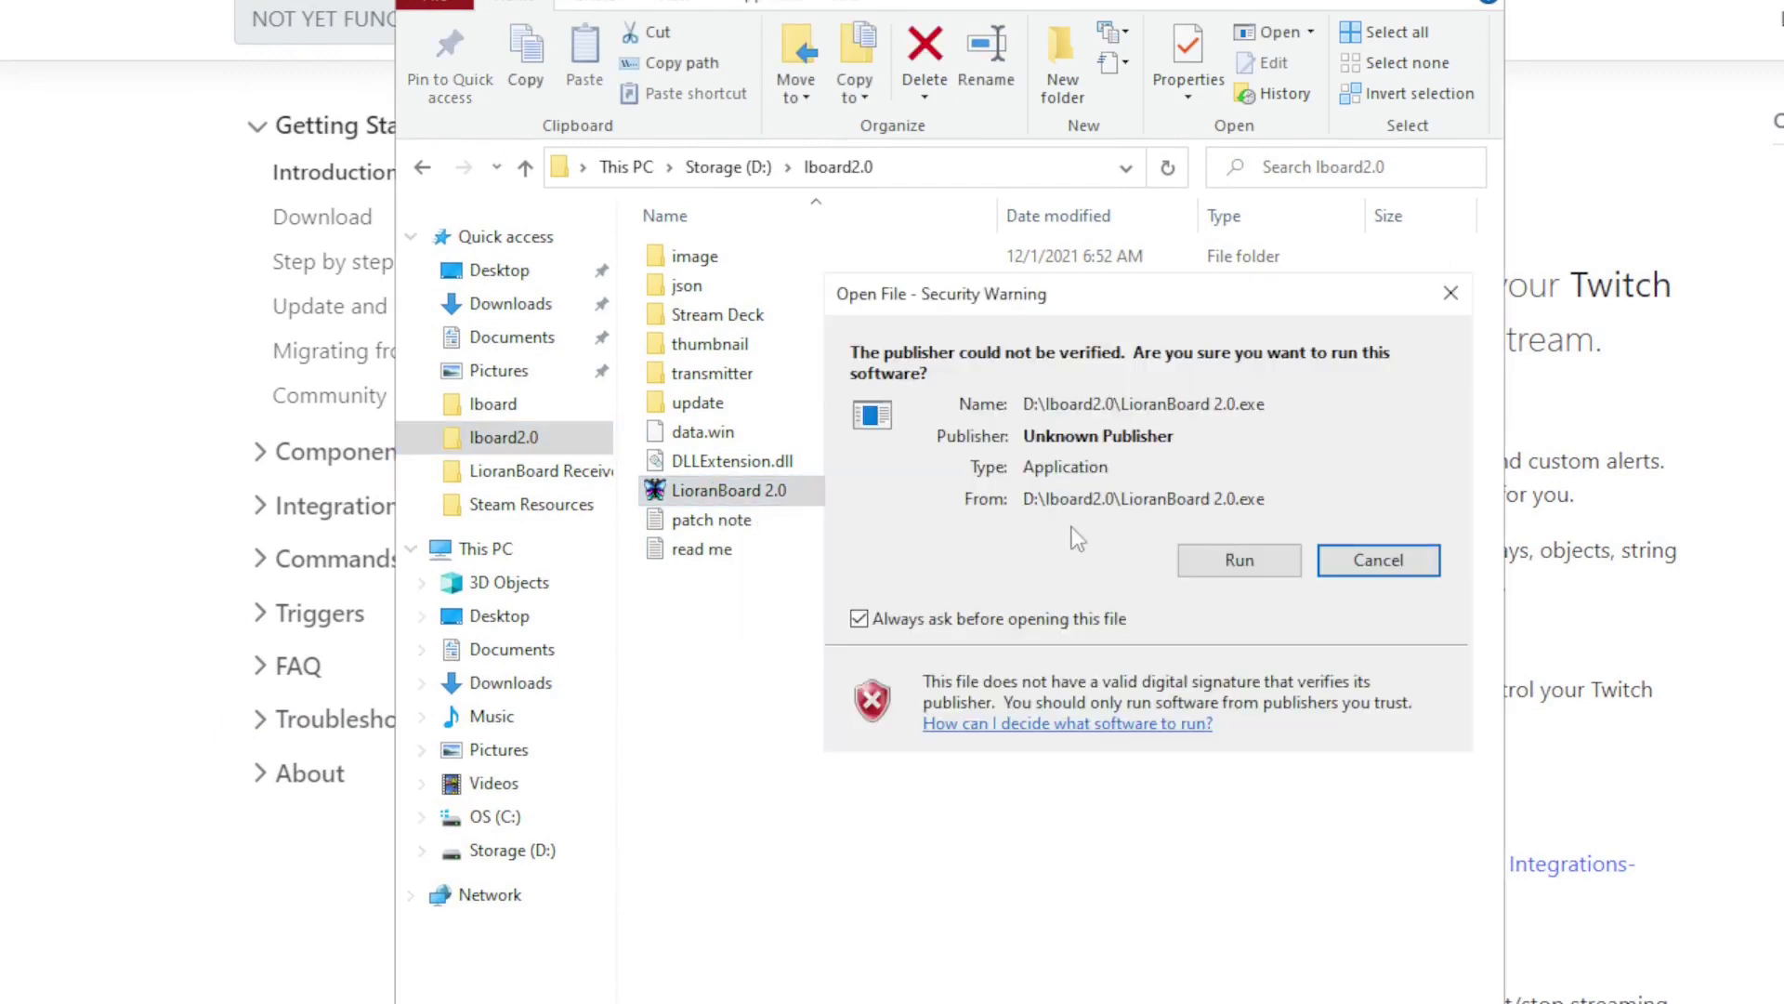
Allow LioranBoard 2.0.exe to run past the security warning.
click(1207, 563)
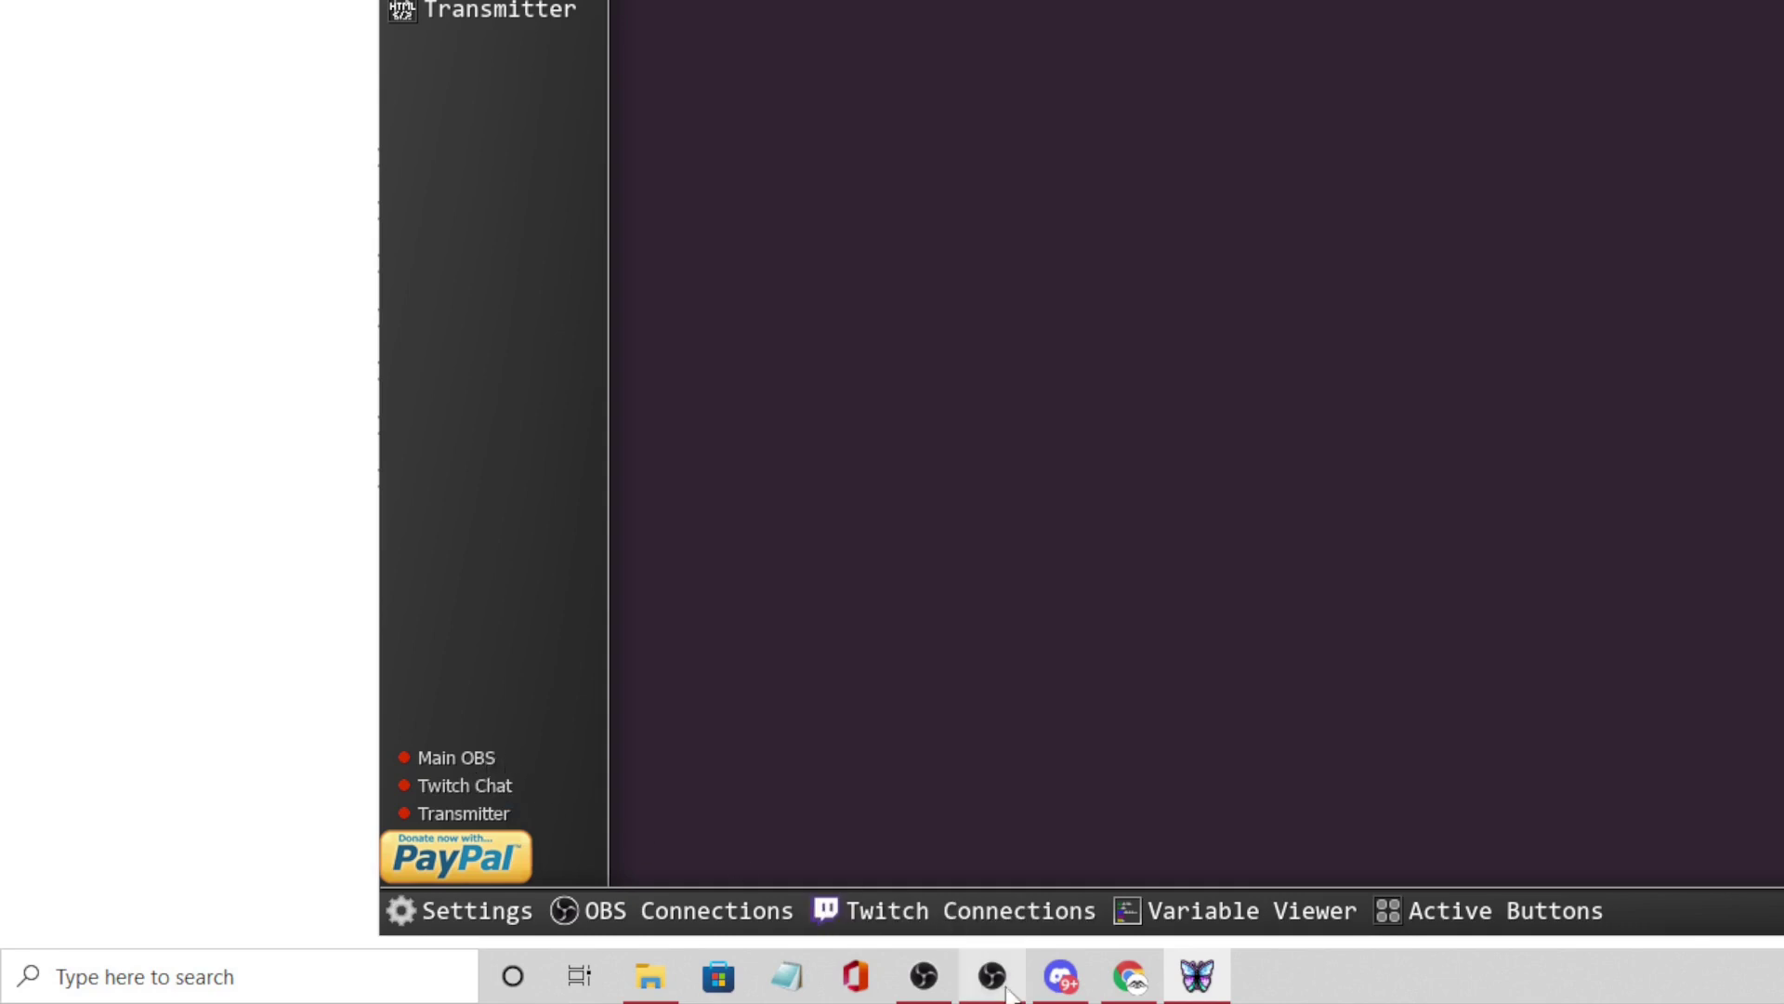
Bring the OBS Studio window in front from the taskbar.
mouse_move(990, 971)
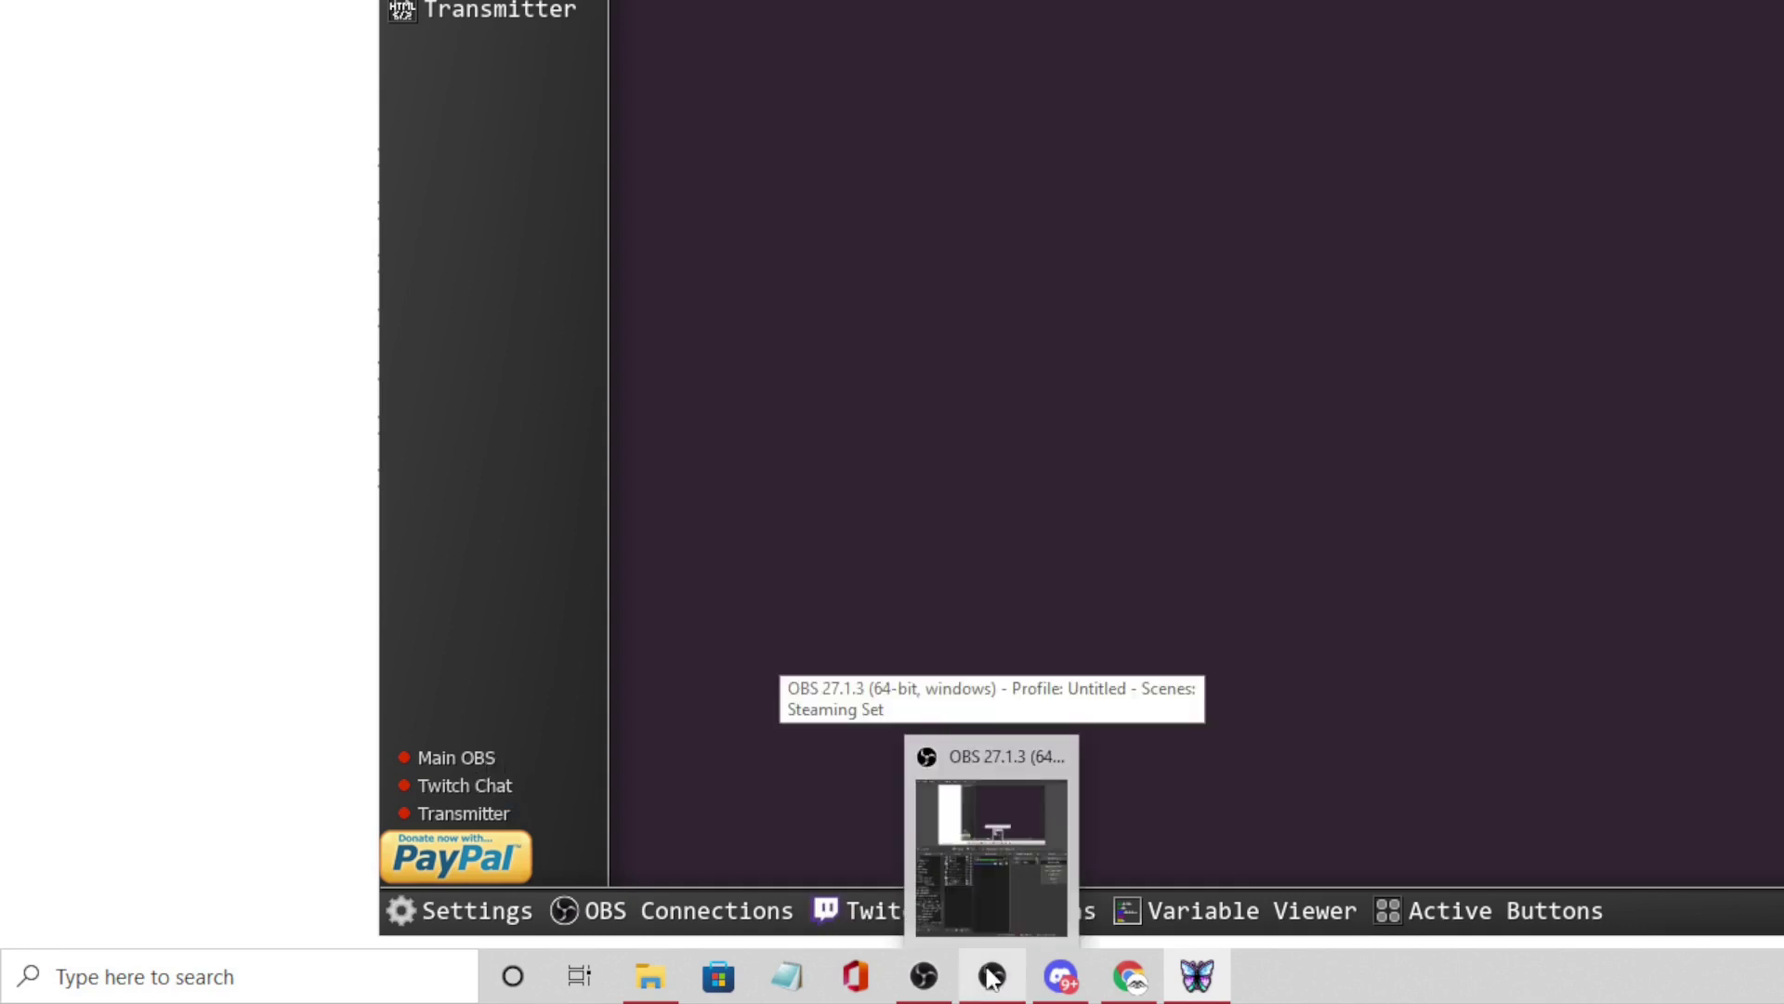
mouse_move(924, 974)
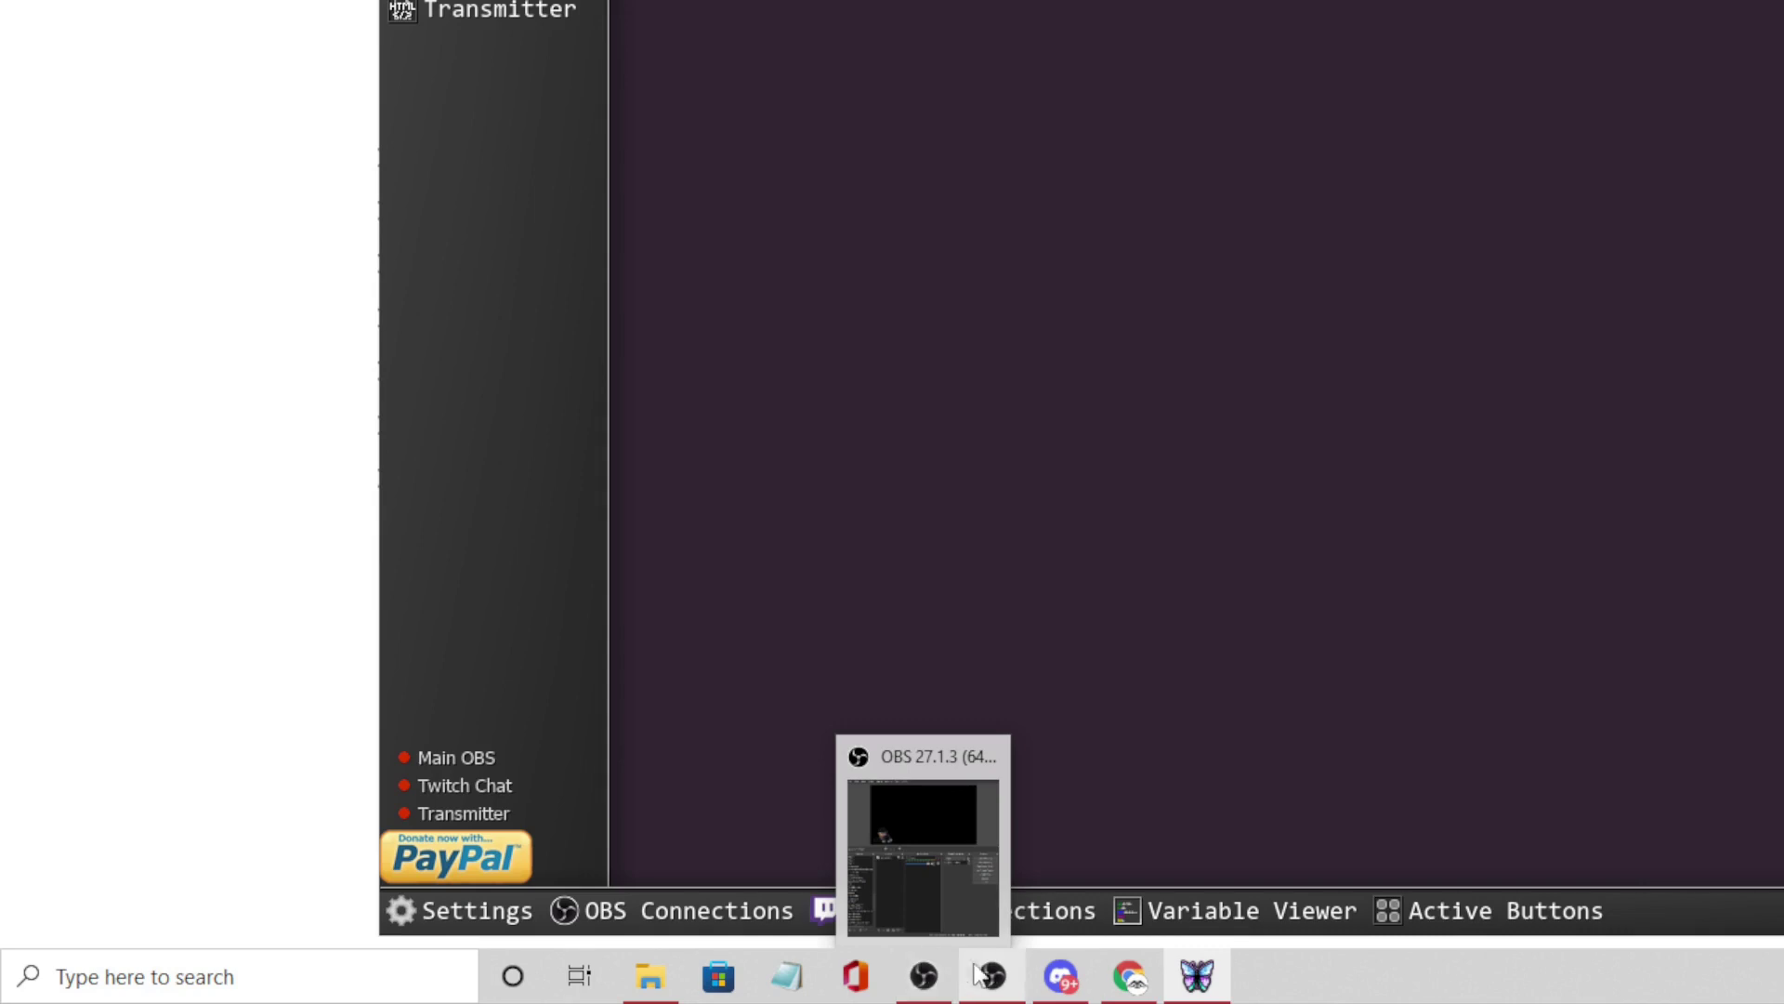
click(925, 987)
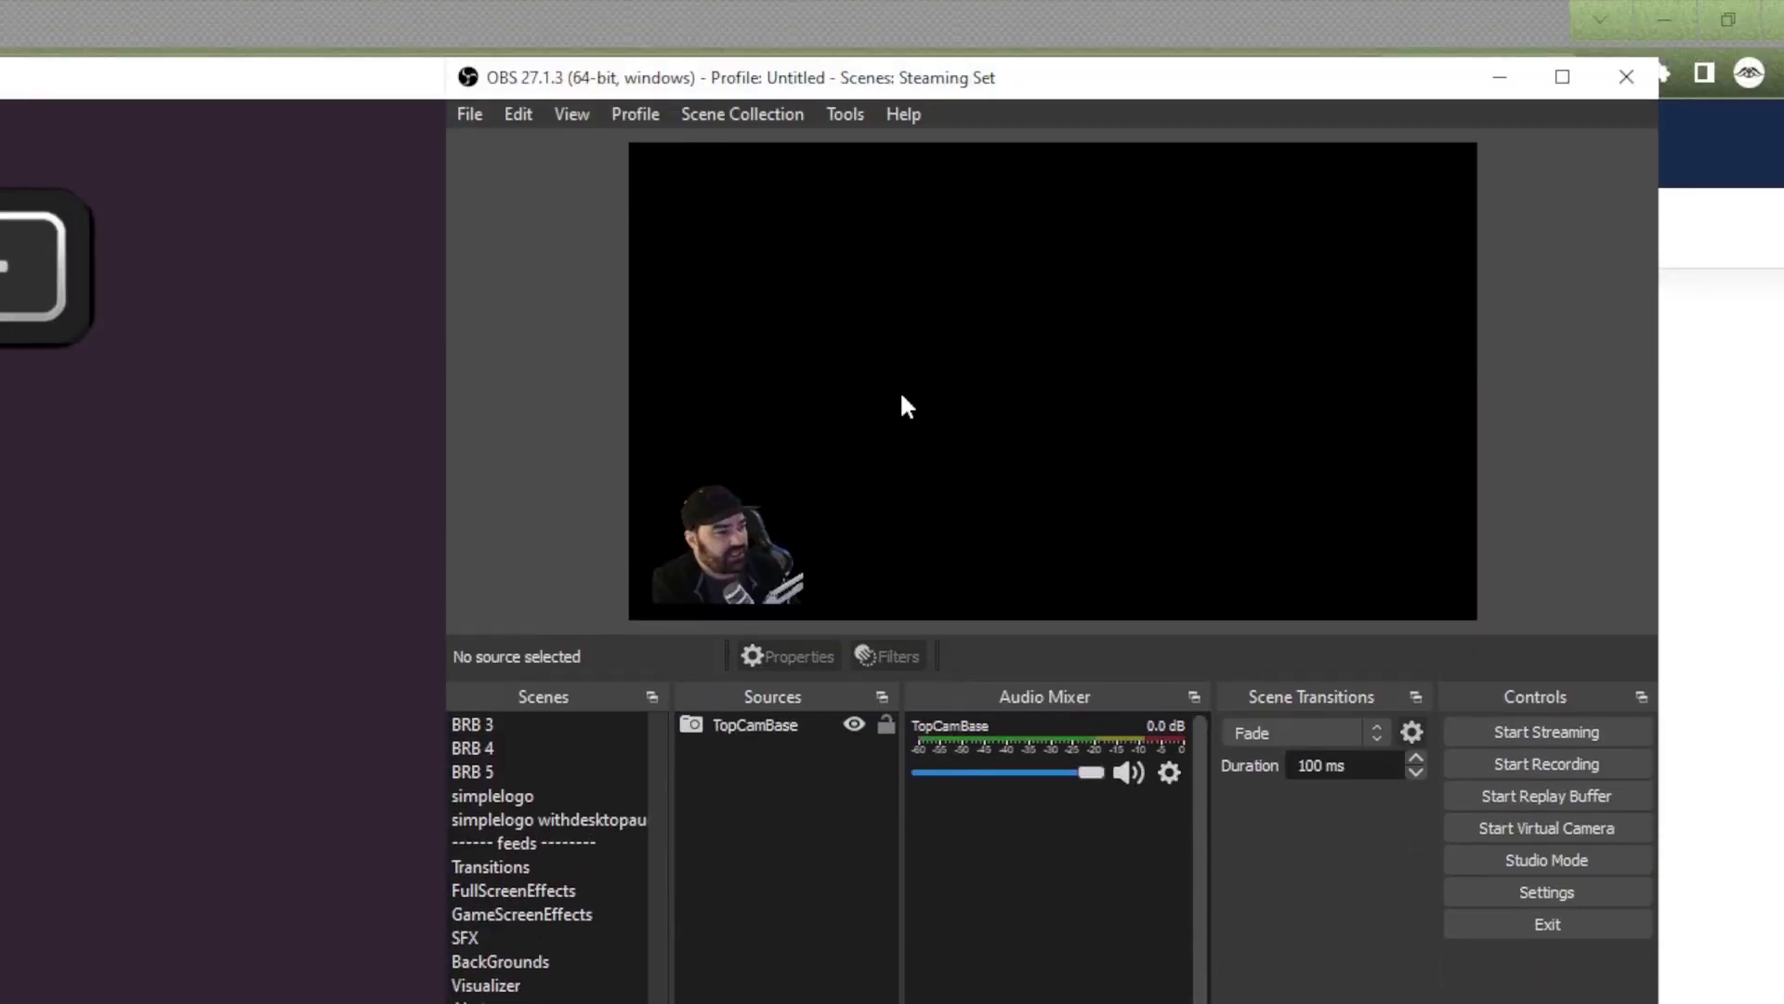
Confirm OBS WebSockets server is enabled on port 4444 with authentication, then return to LioranBoard.
click(795, 115)
mouse_move(854, 114)
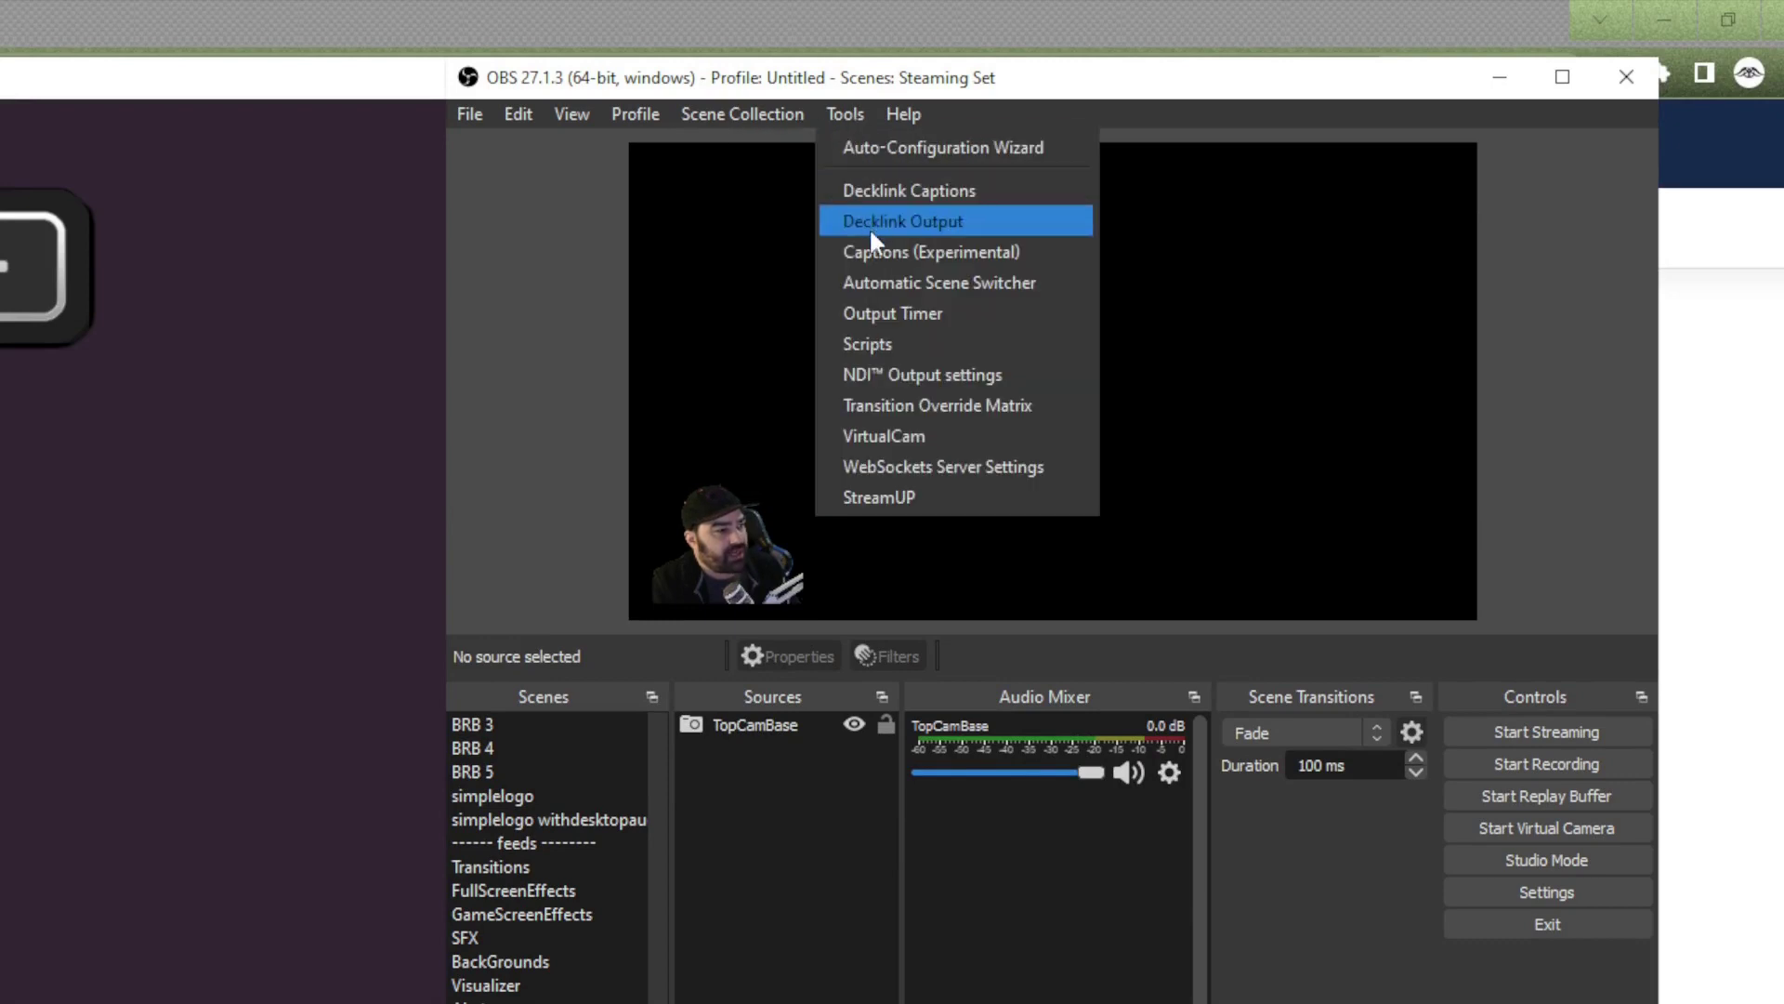
click(951, 468)
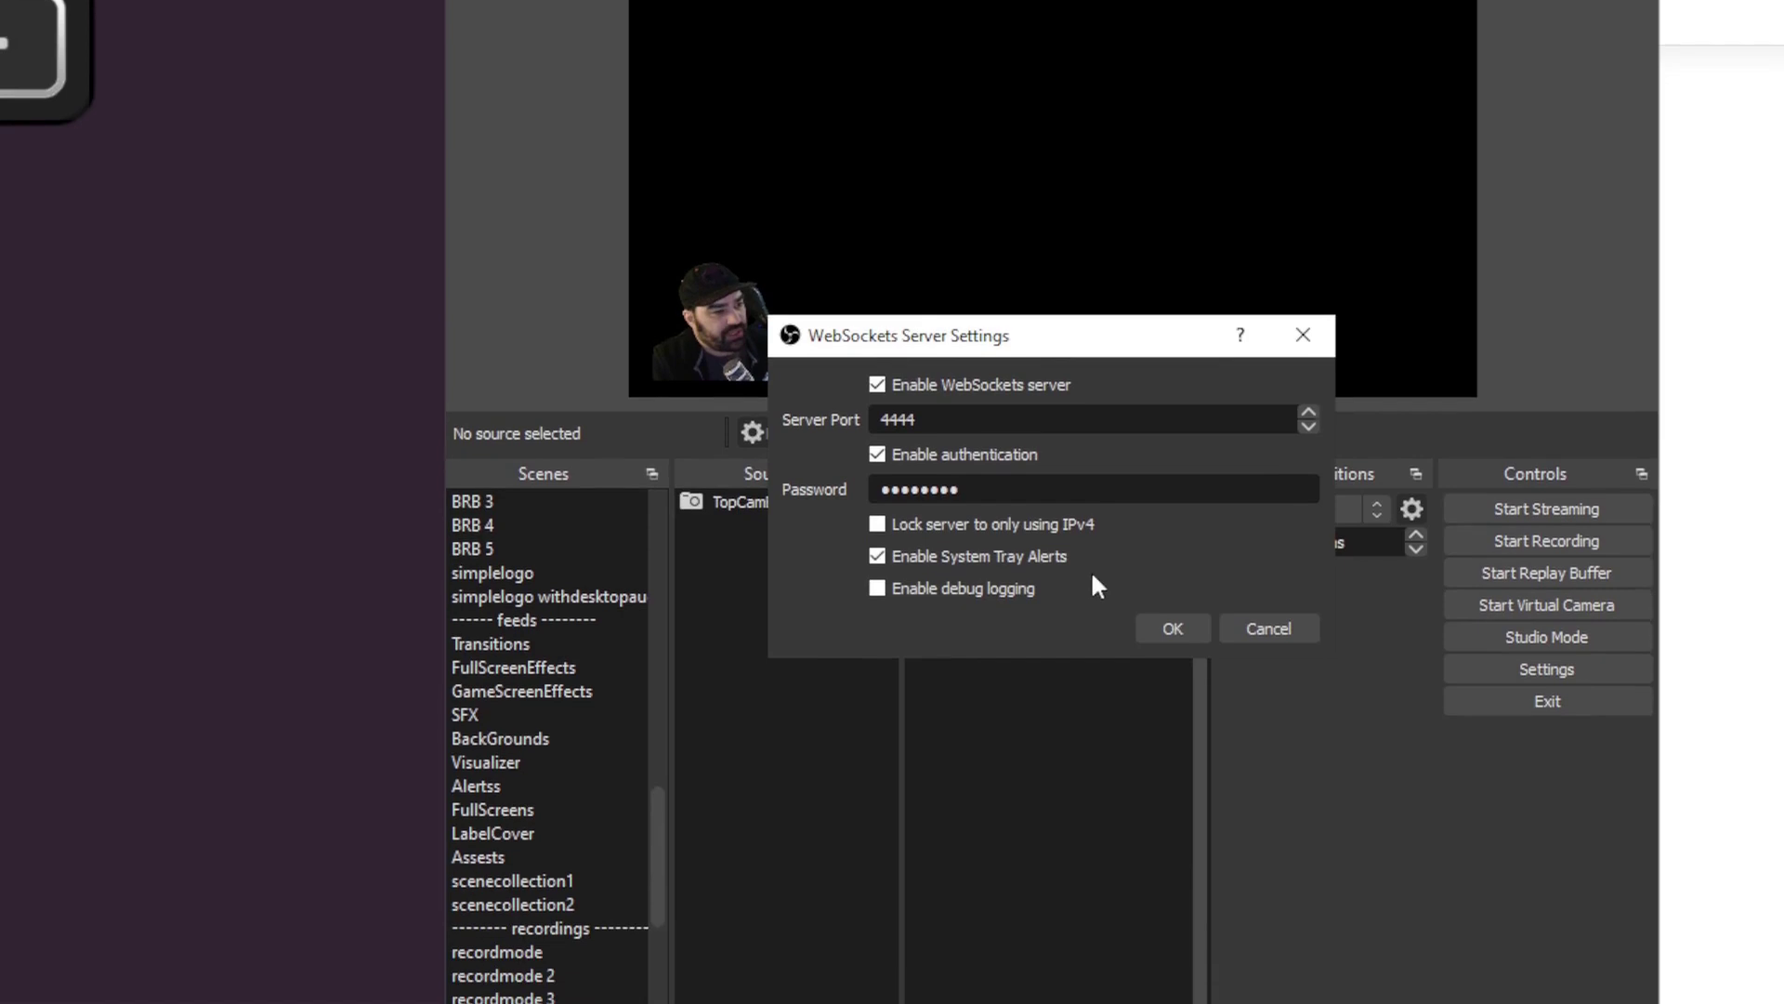
click(1281, 635)
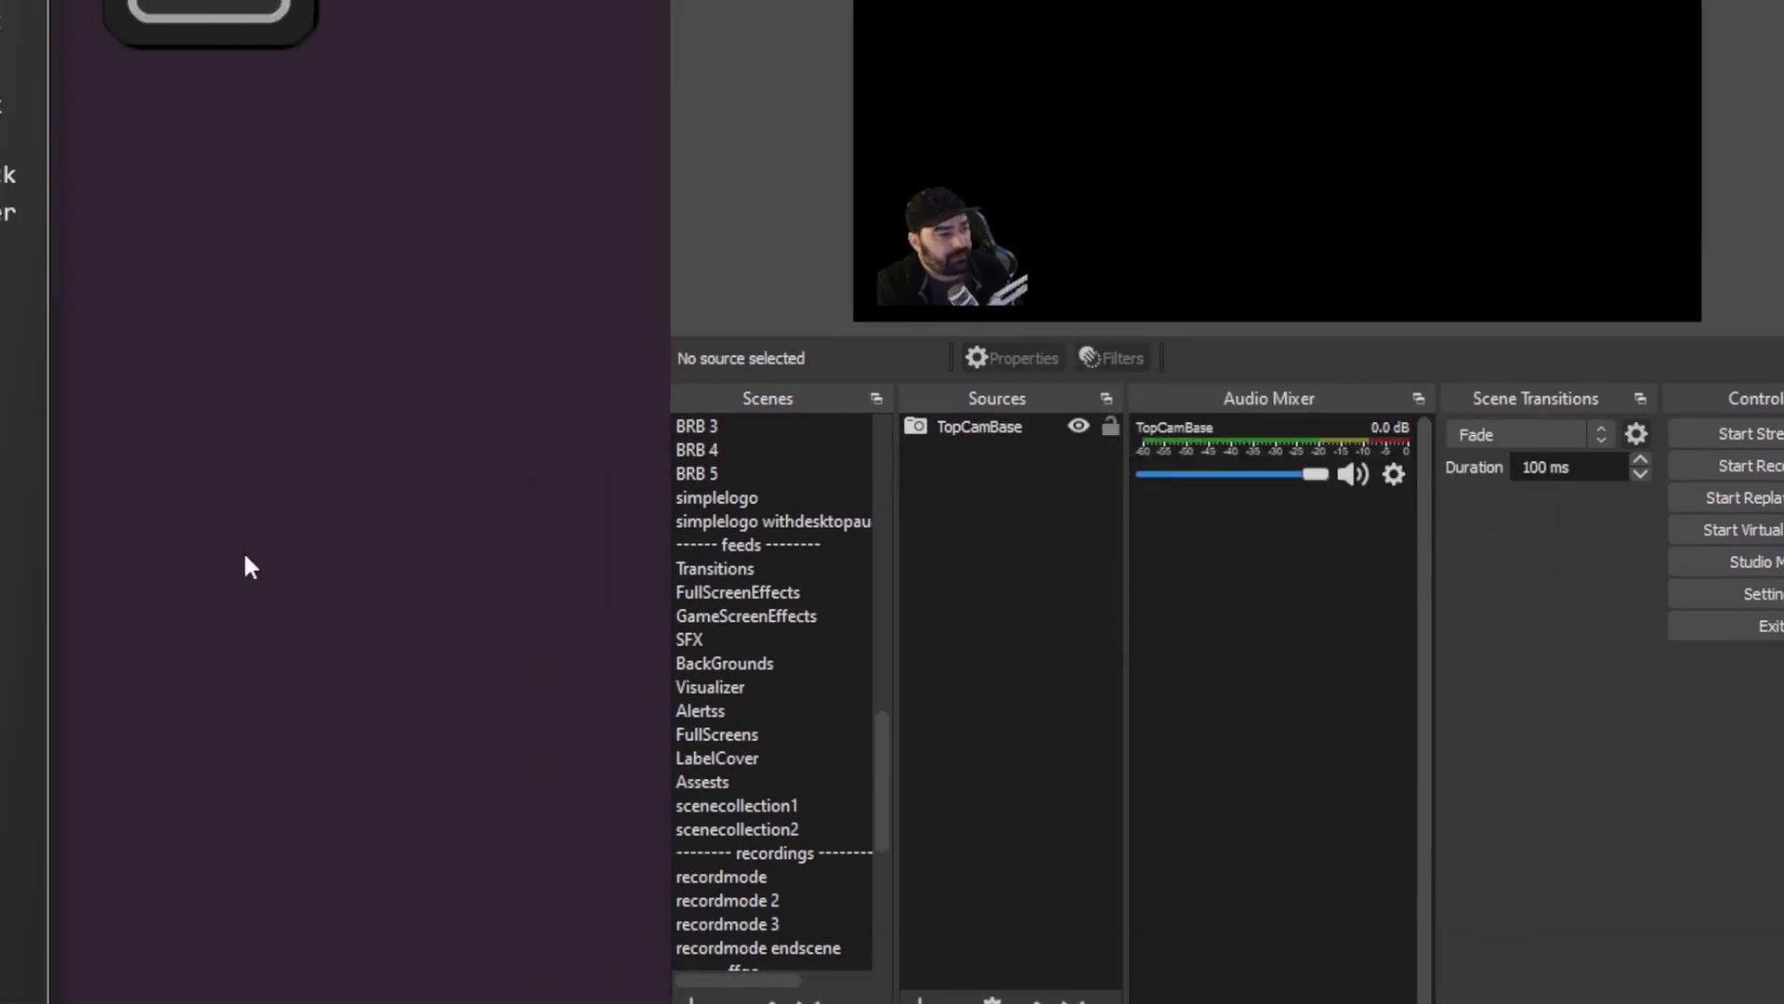
click(480, 578)
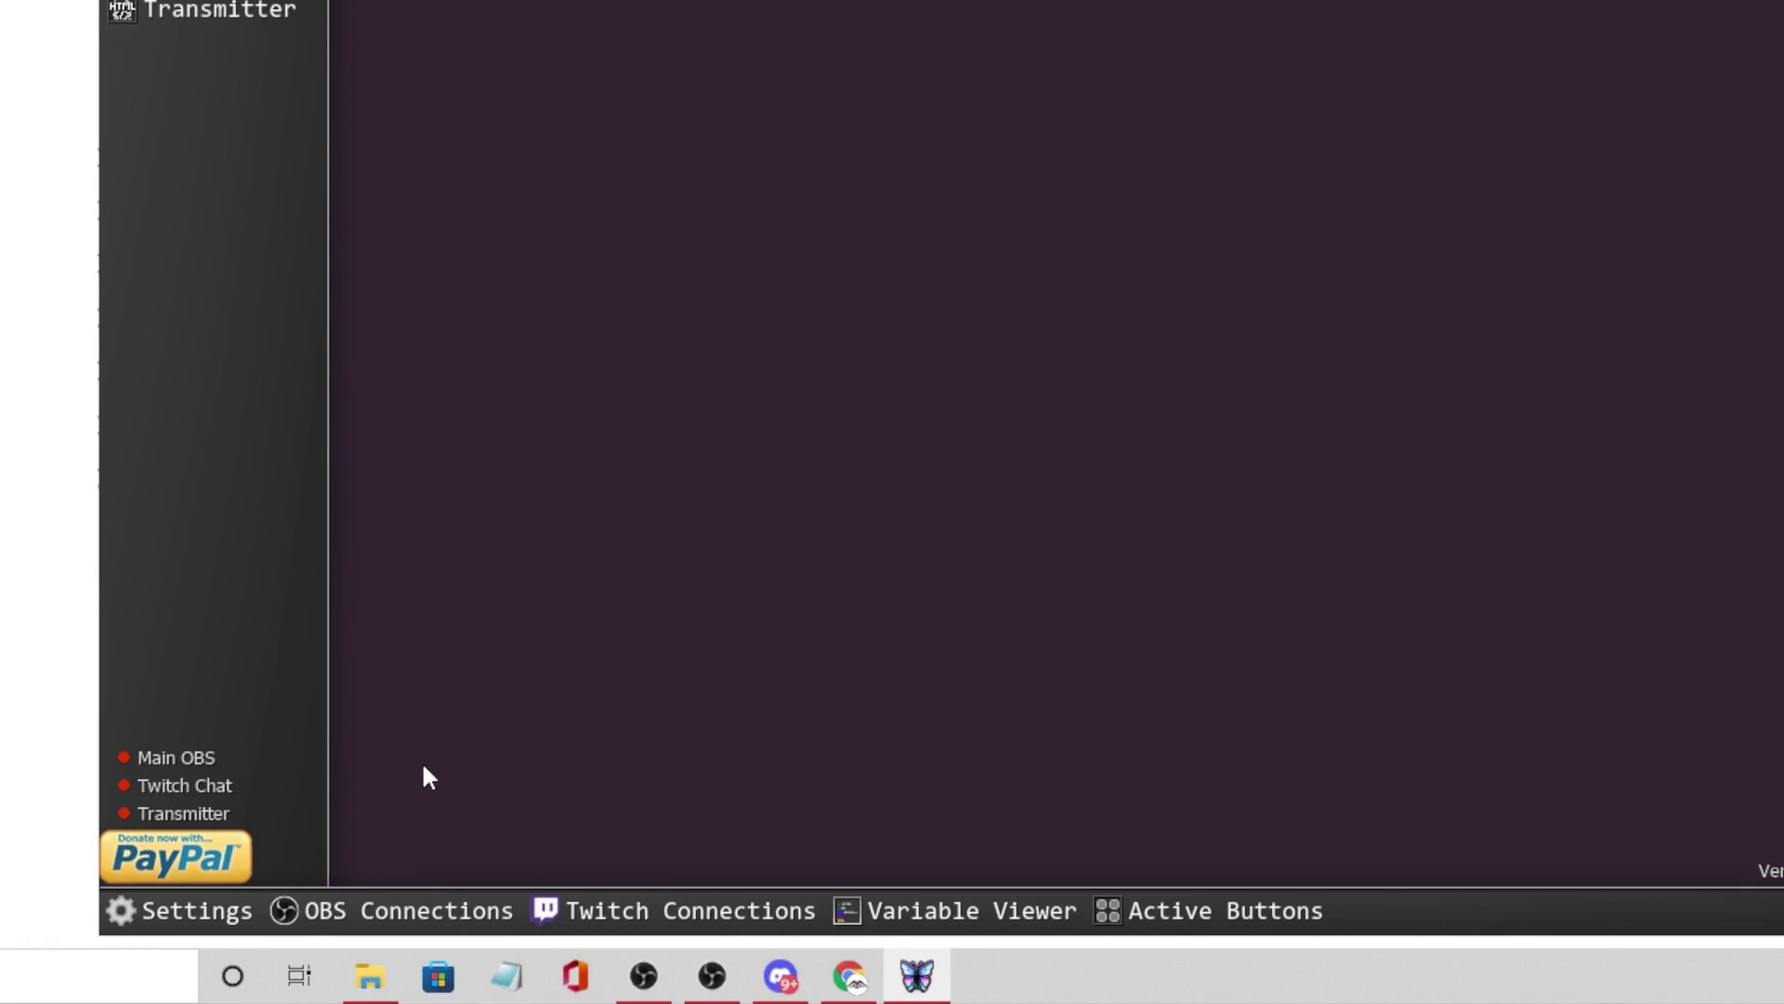
Open Command Prompt by searching for 'cmd' in Windows Search.
click(358, 983)
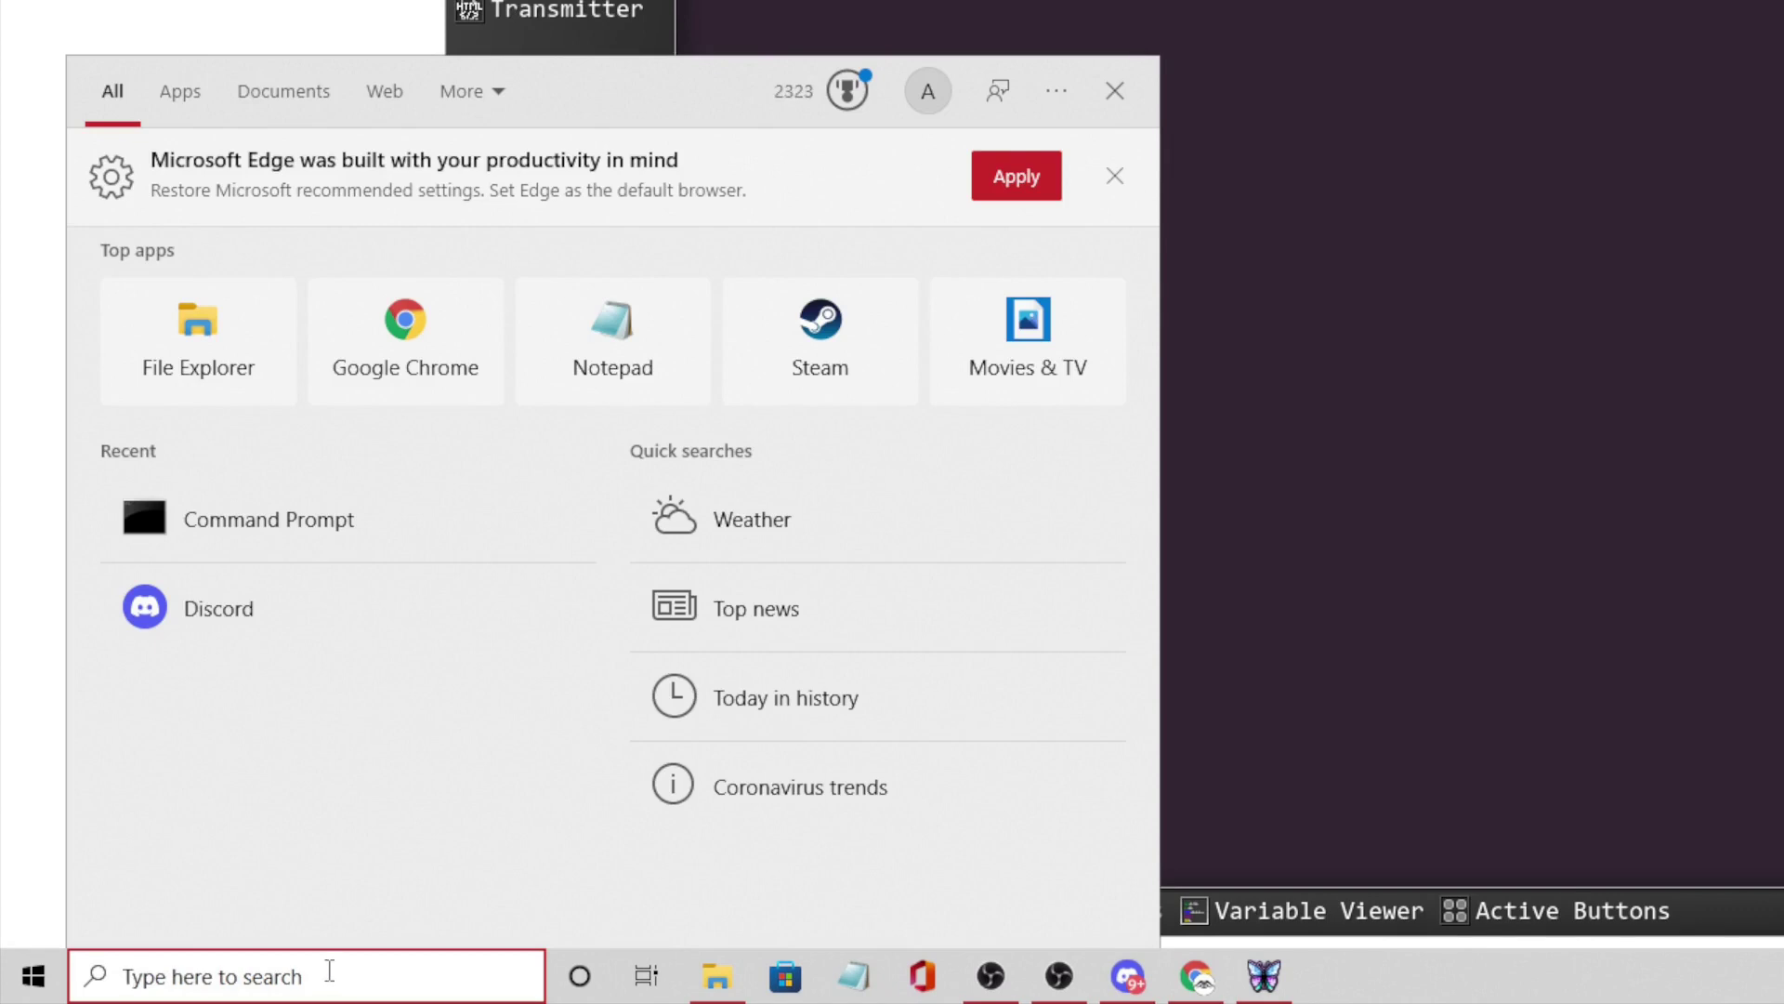
text(cmd)
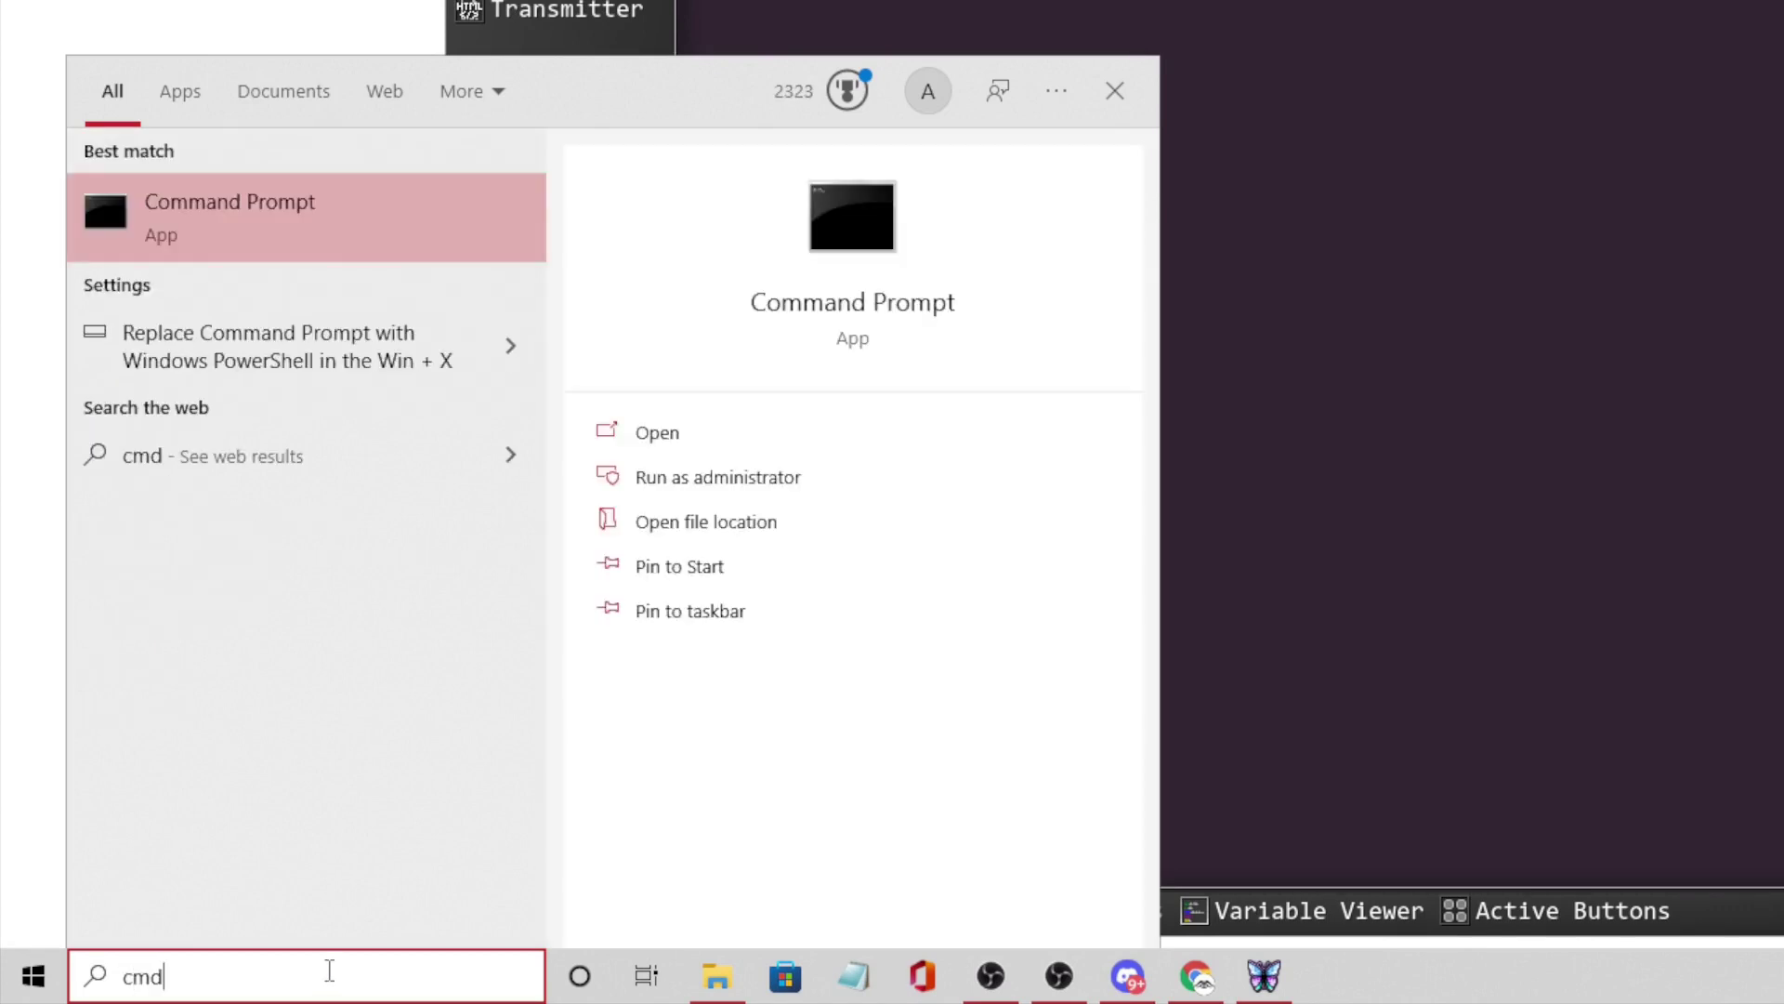
key(Return)
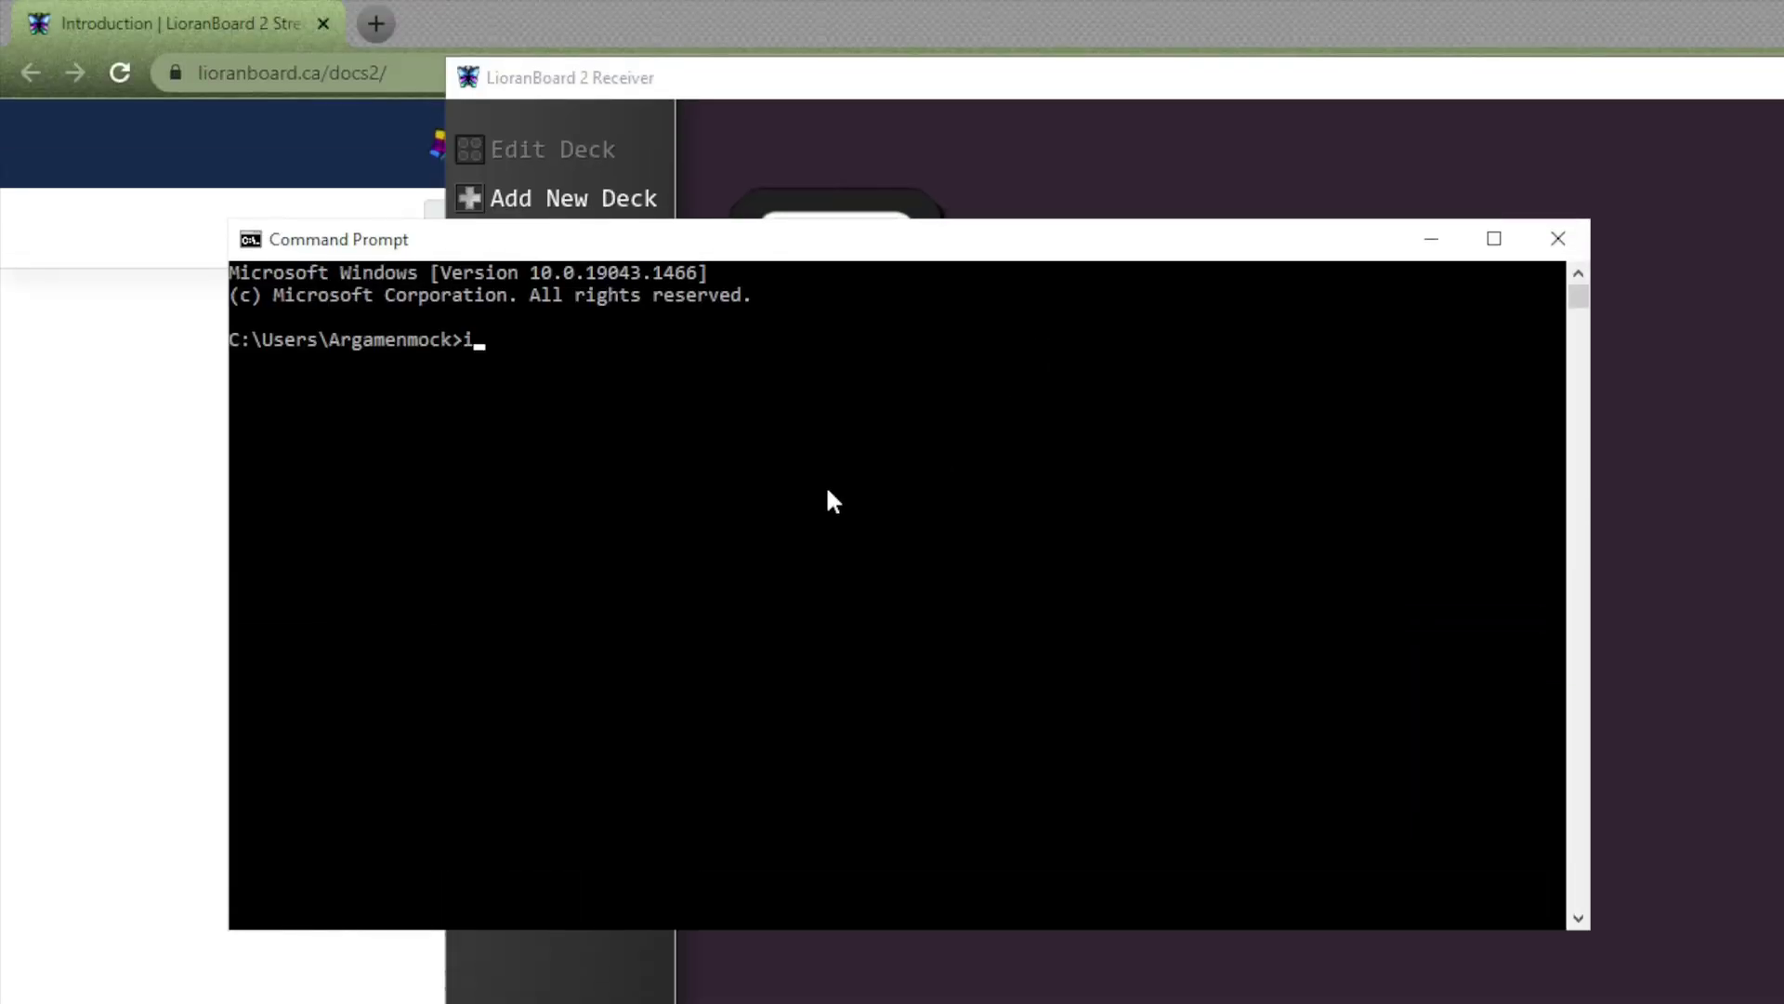
Run ipconfig and highlight the Ethernet IPv4 address 192.168.0.135.
text(ipconifh)
key(BackSpace)
key(BackSpace)
key(BackSpace)
text(fig)
key(Return)
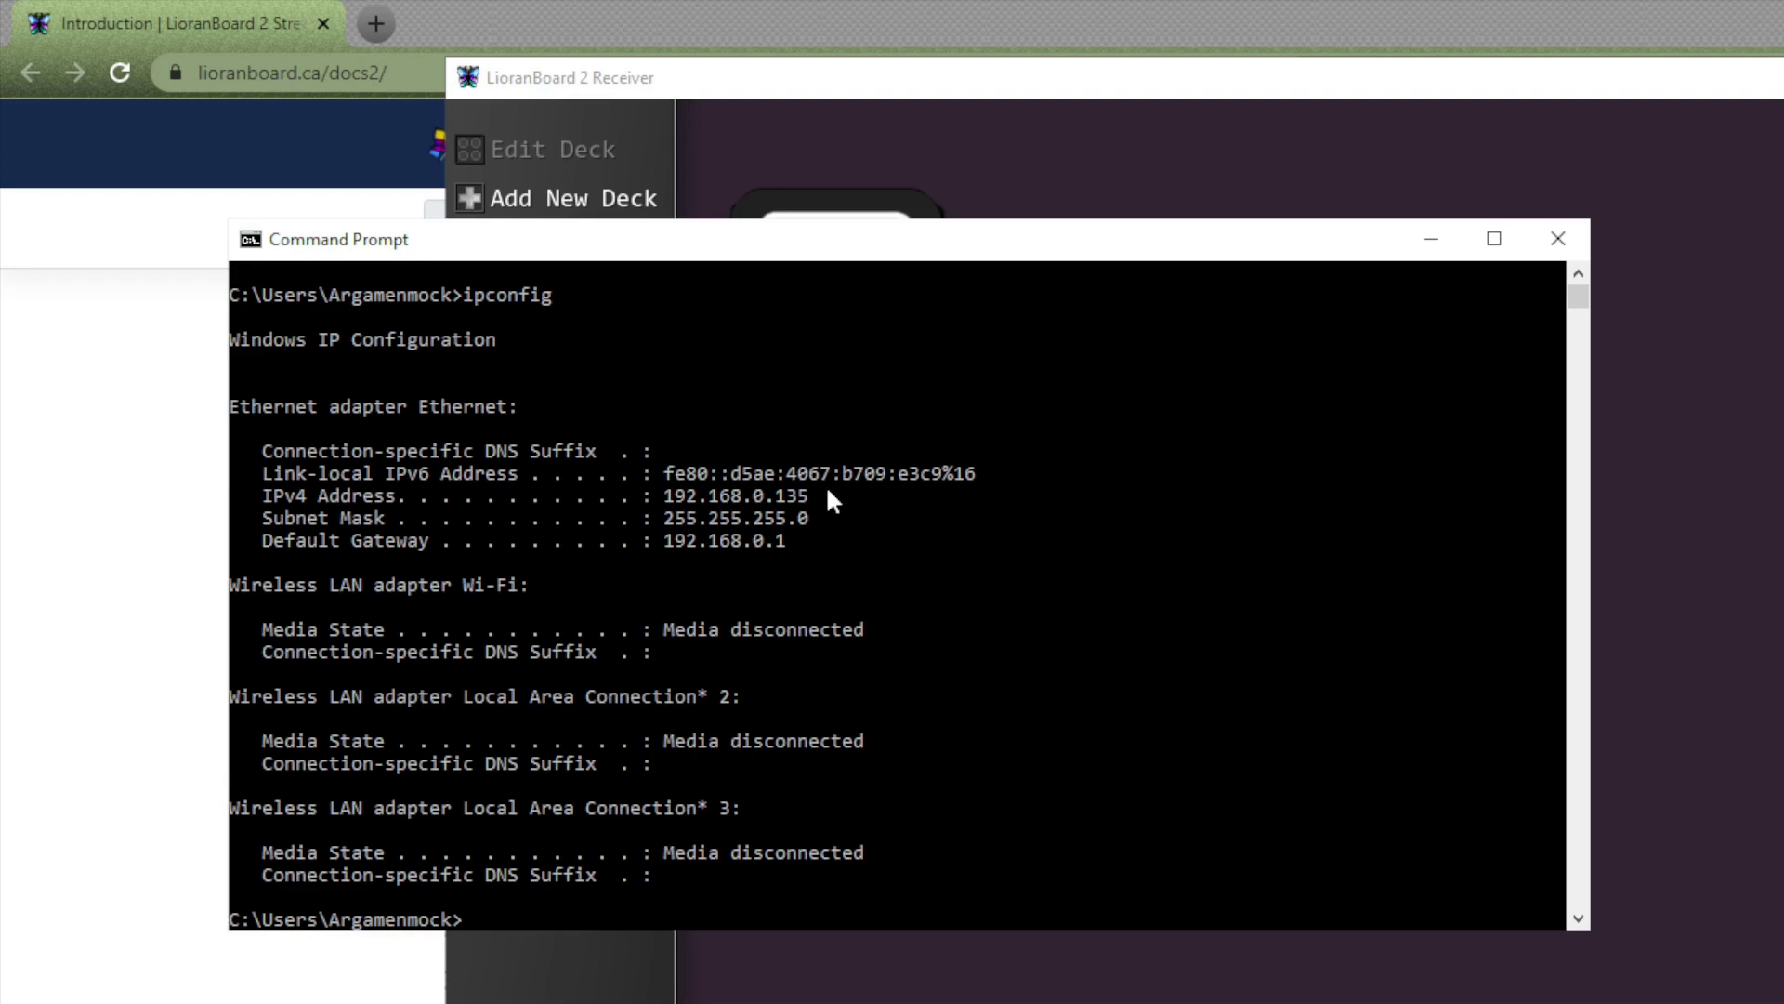
drag(836, 498, 675, 506)
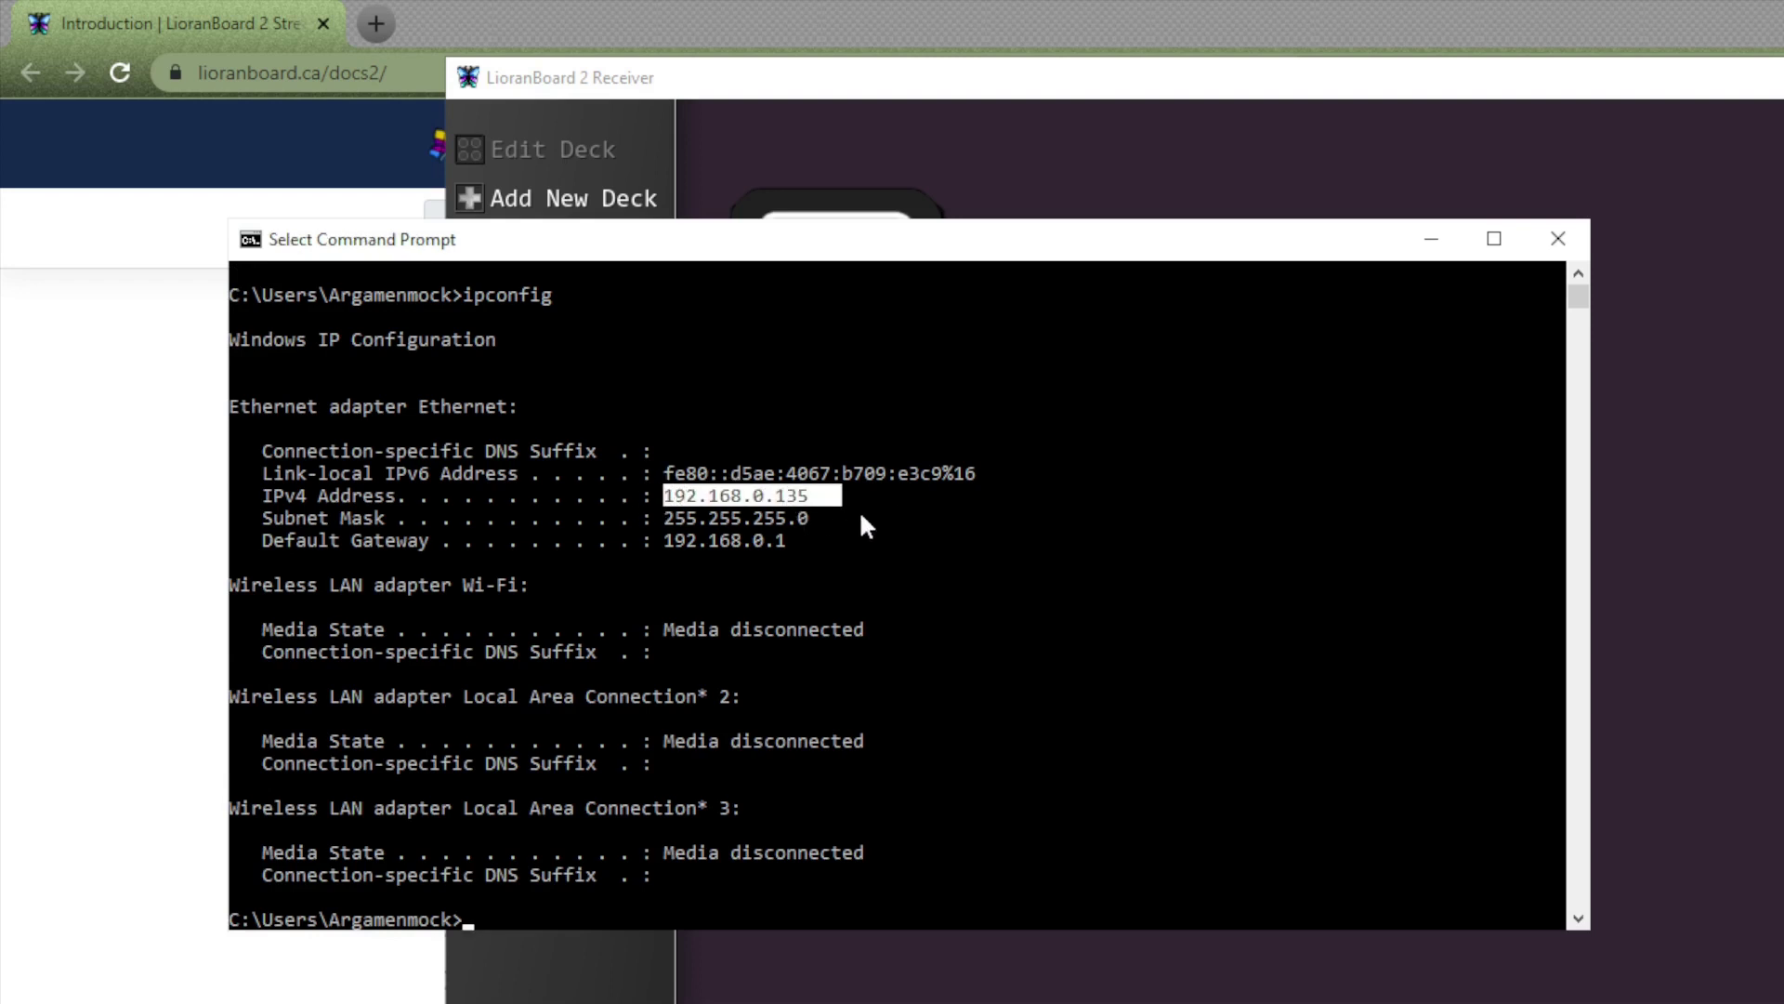
click(1026, 562)
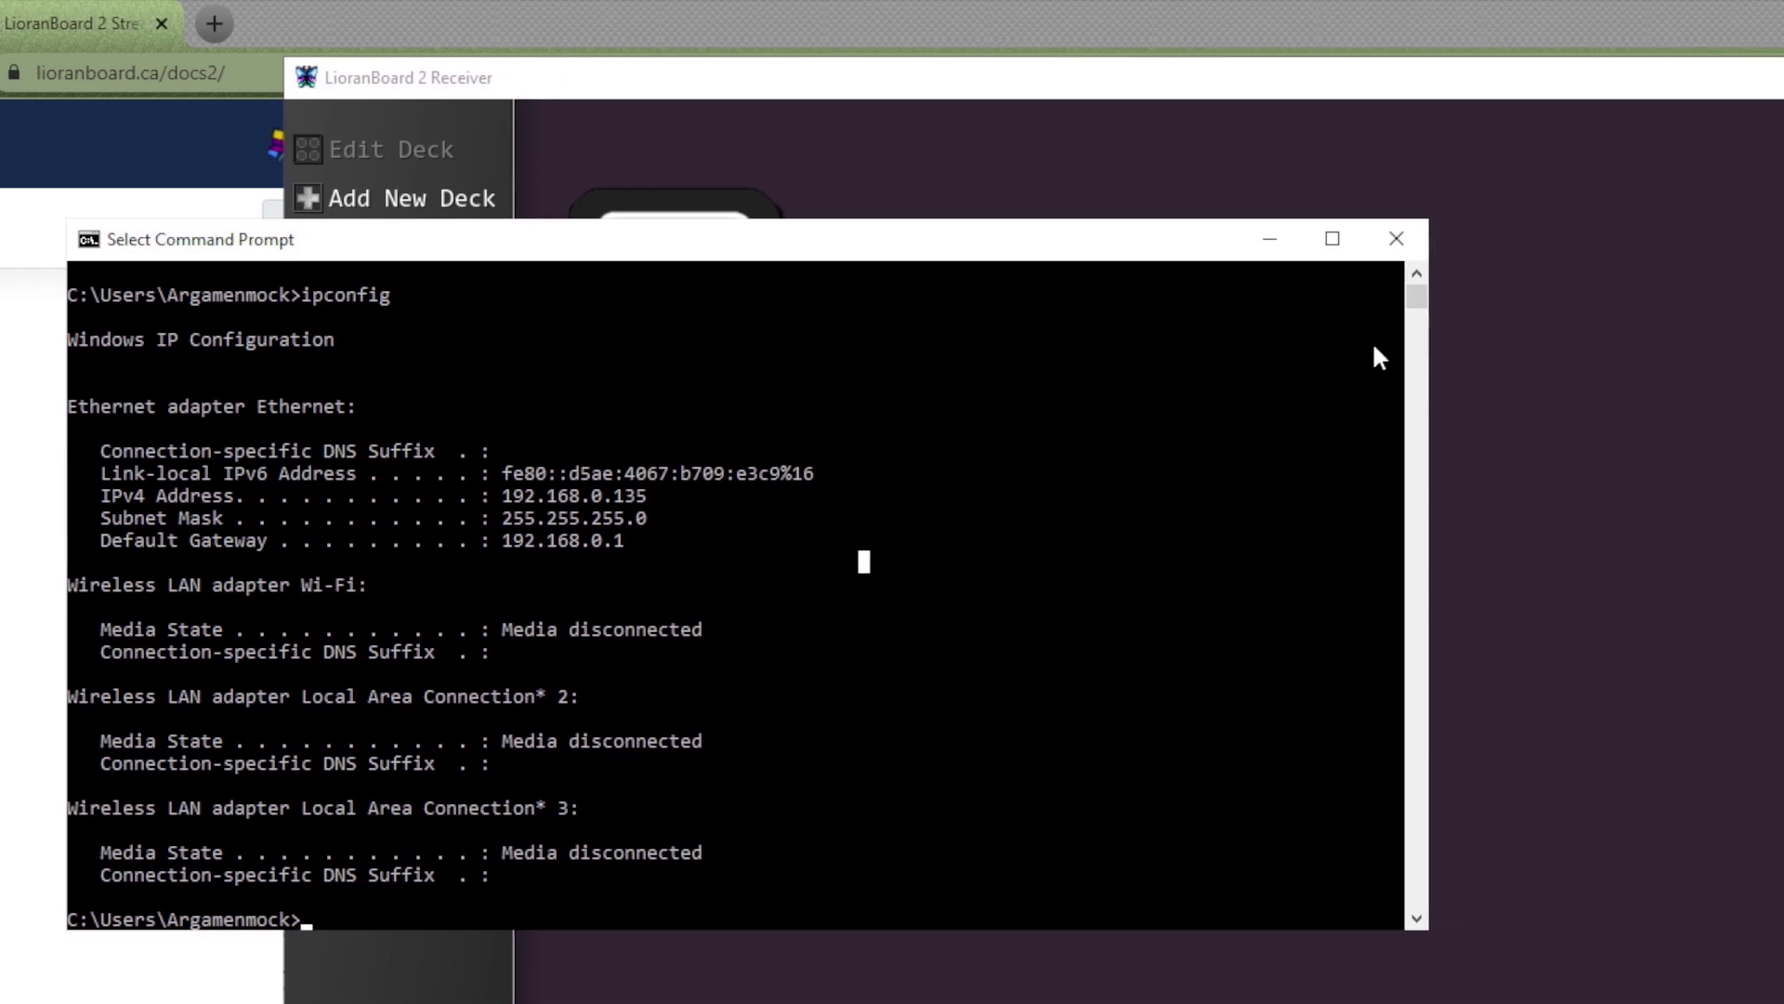
Close Command Prompt and open LioranBoard's OBS Connections dialog showing 127.0.0.1:4444.
click(1396, 238)
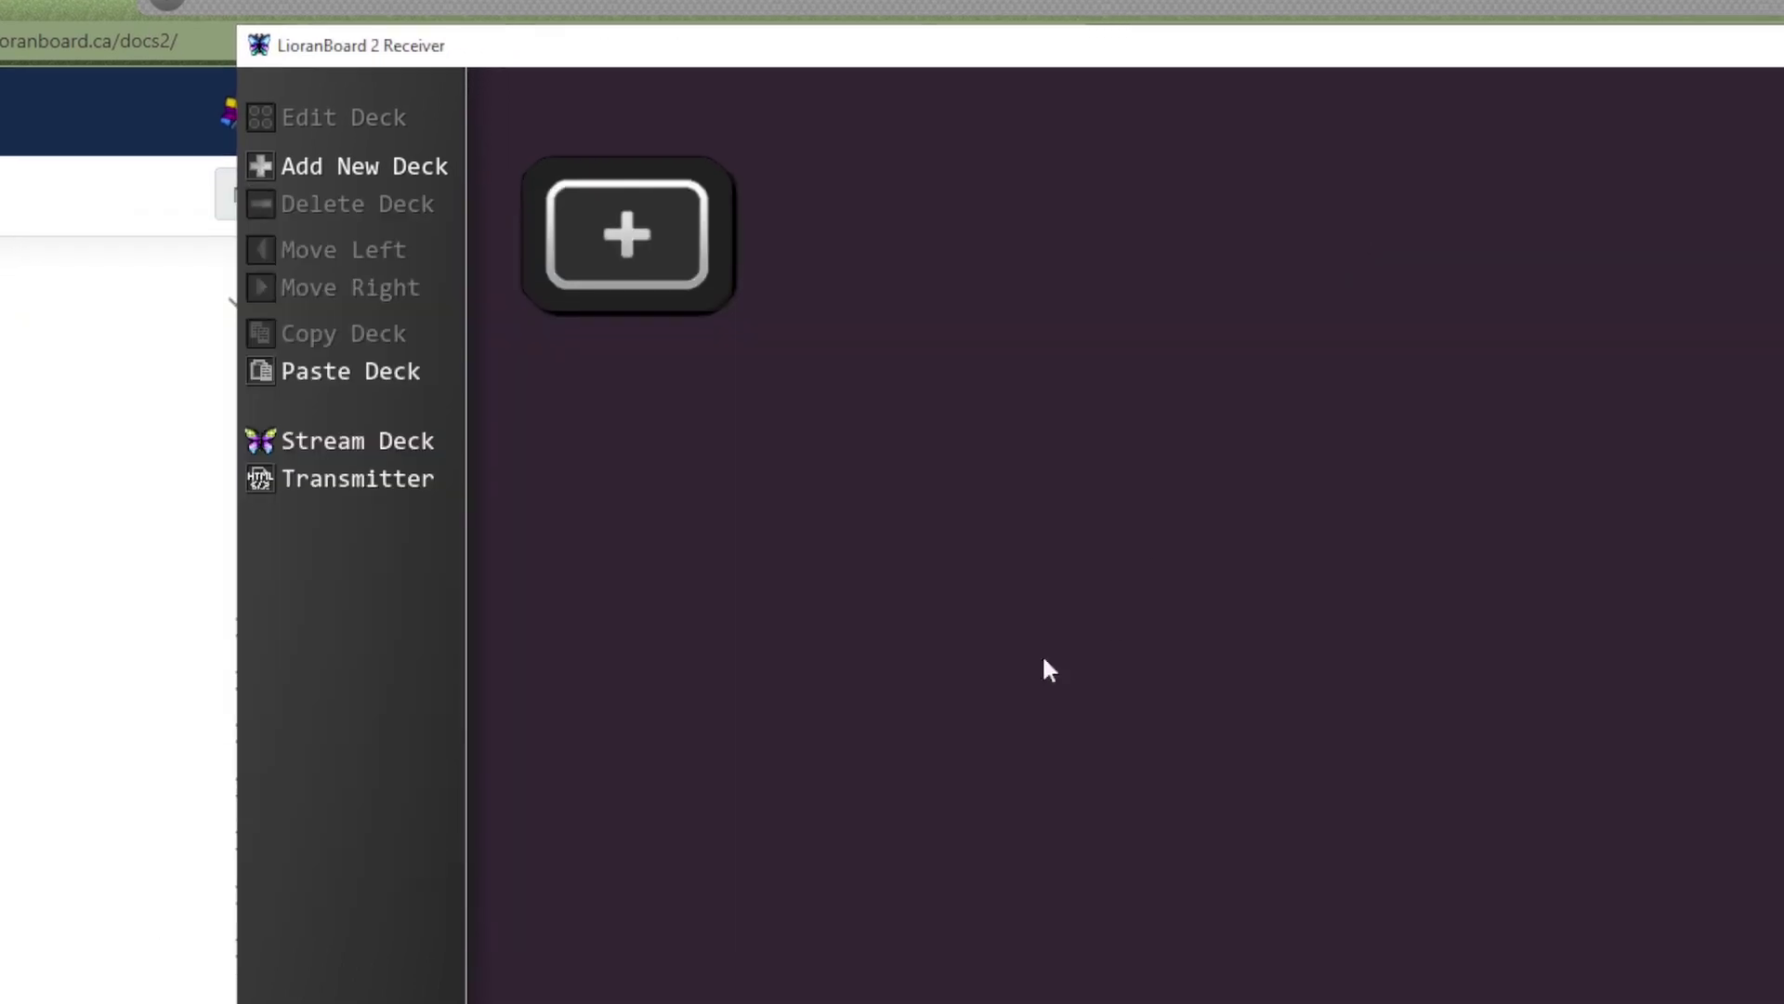
click(548, 912)
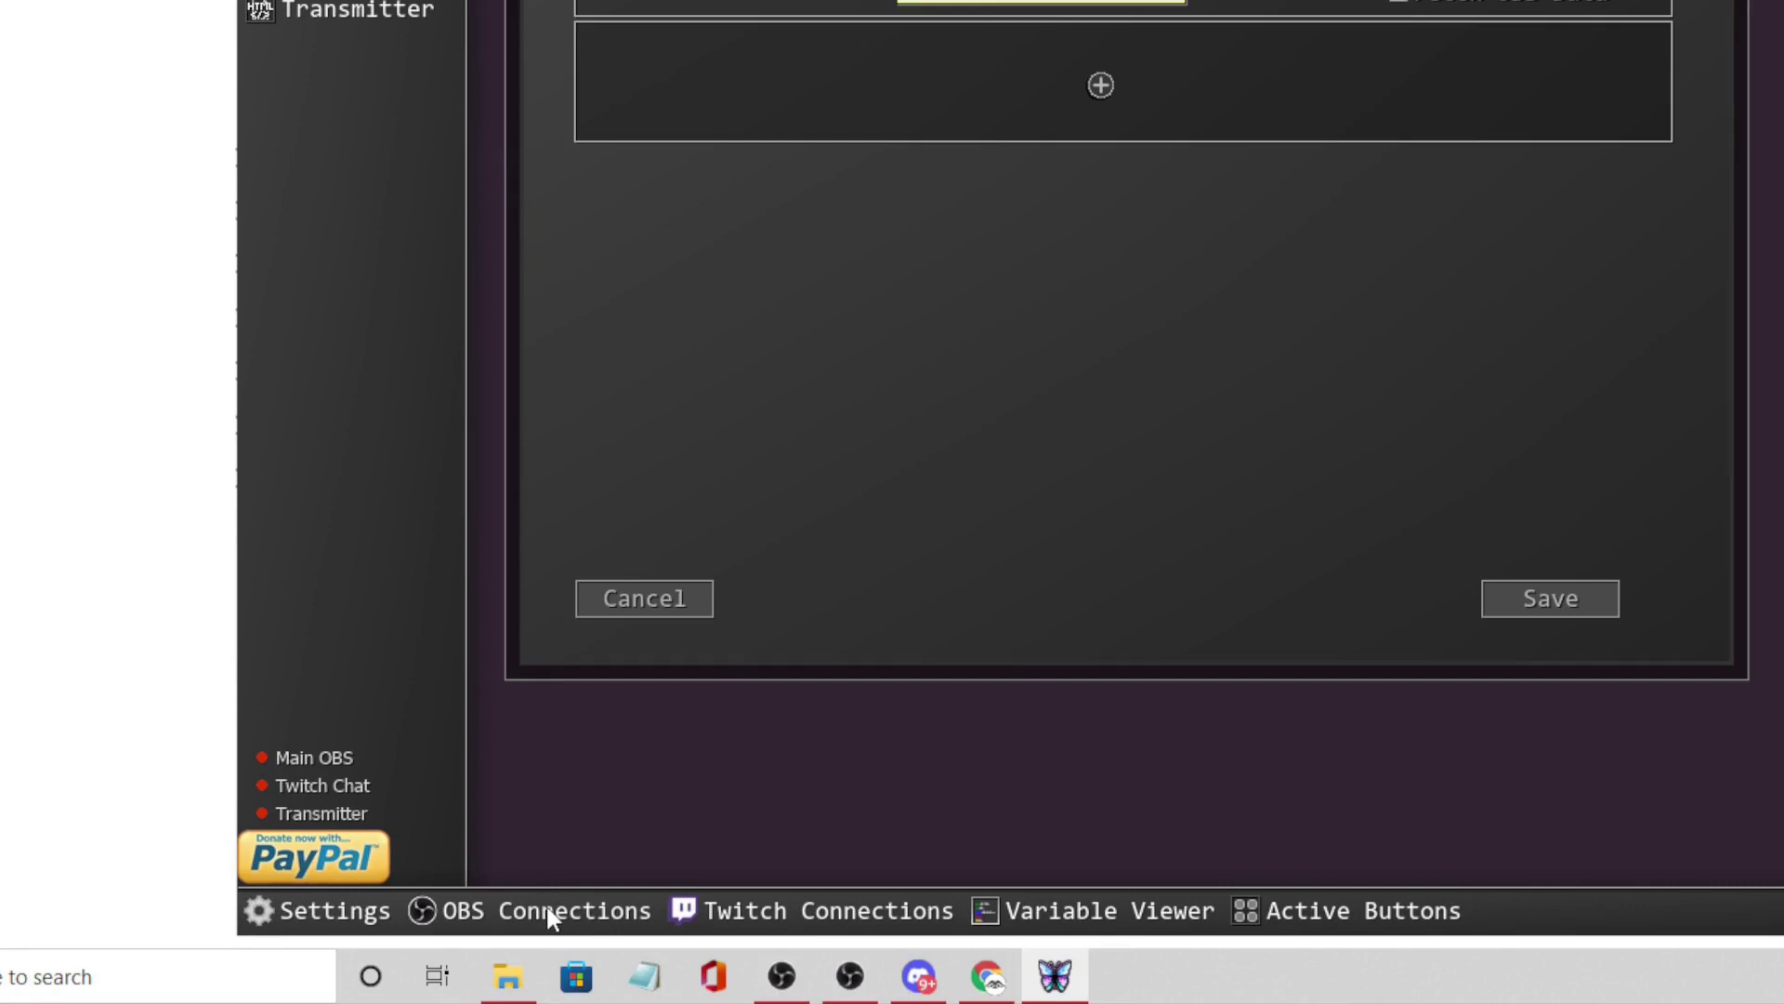